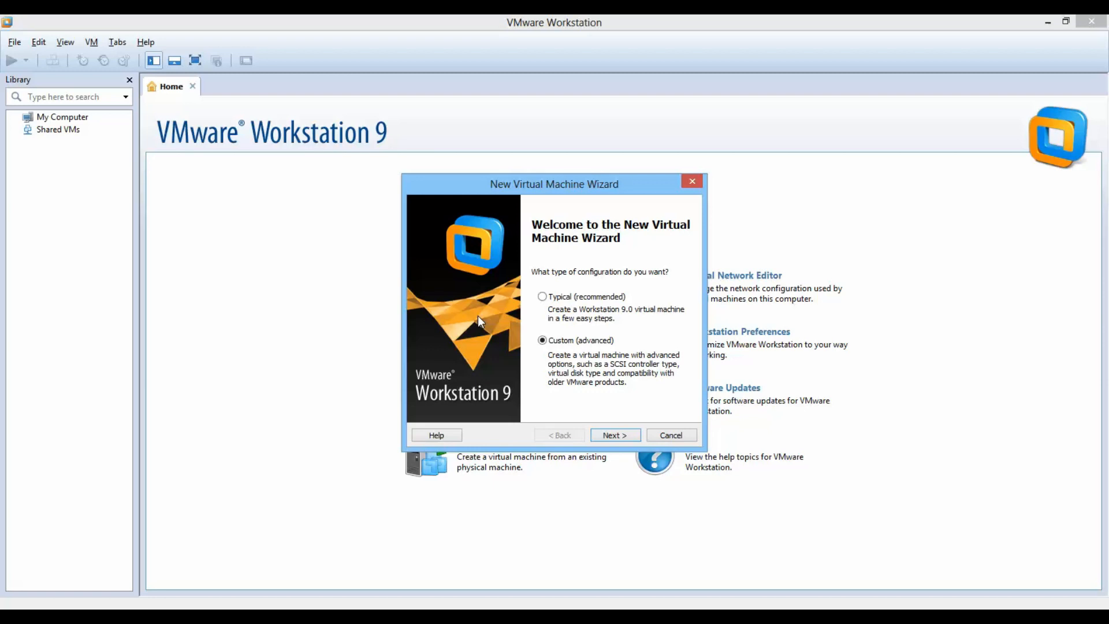
Step: Choose a custom configuration with Workstation 9.0 hardware compatibility and the option to install the operating system later
click(616, 437)
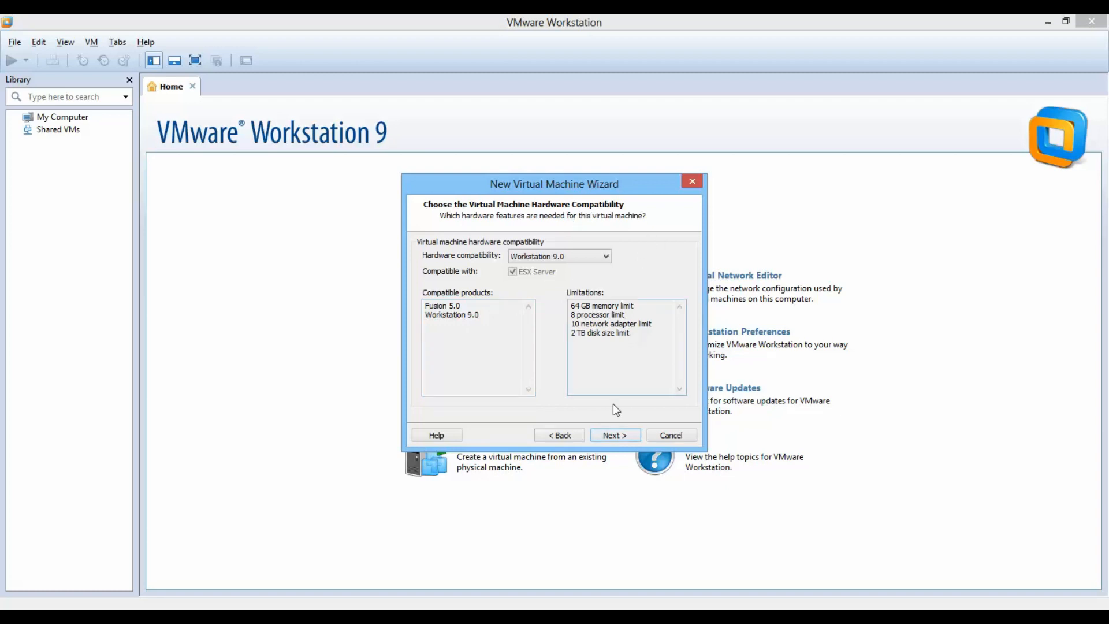
click(608, 436)
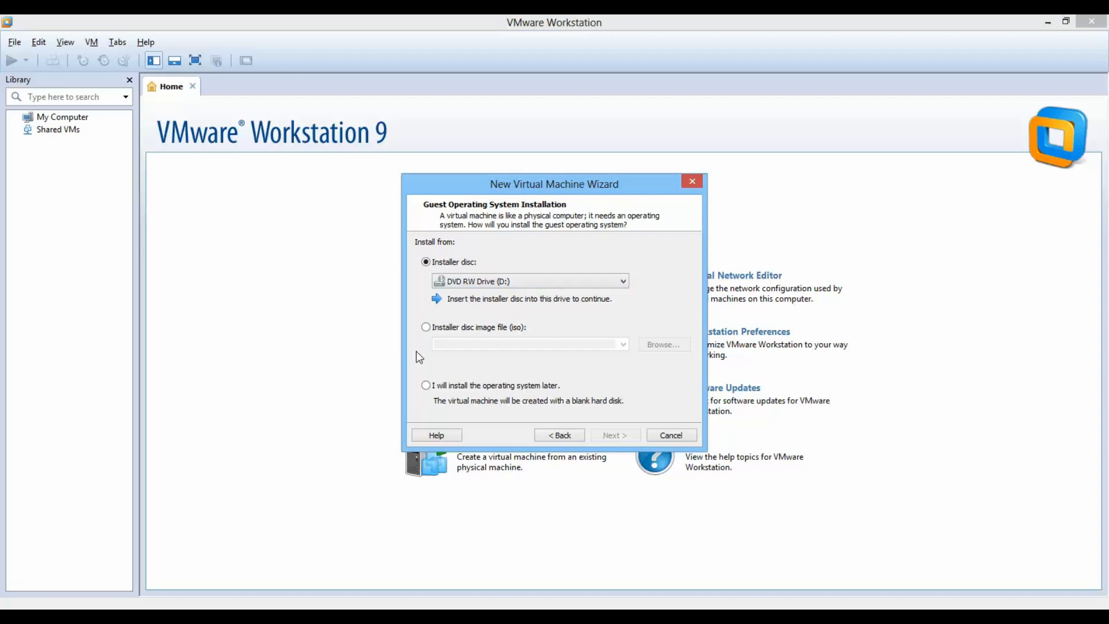
click(458, 332)
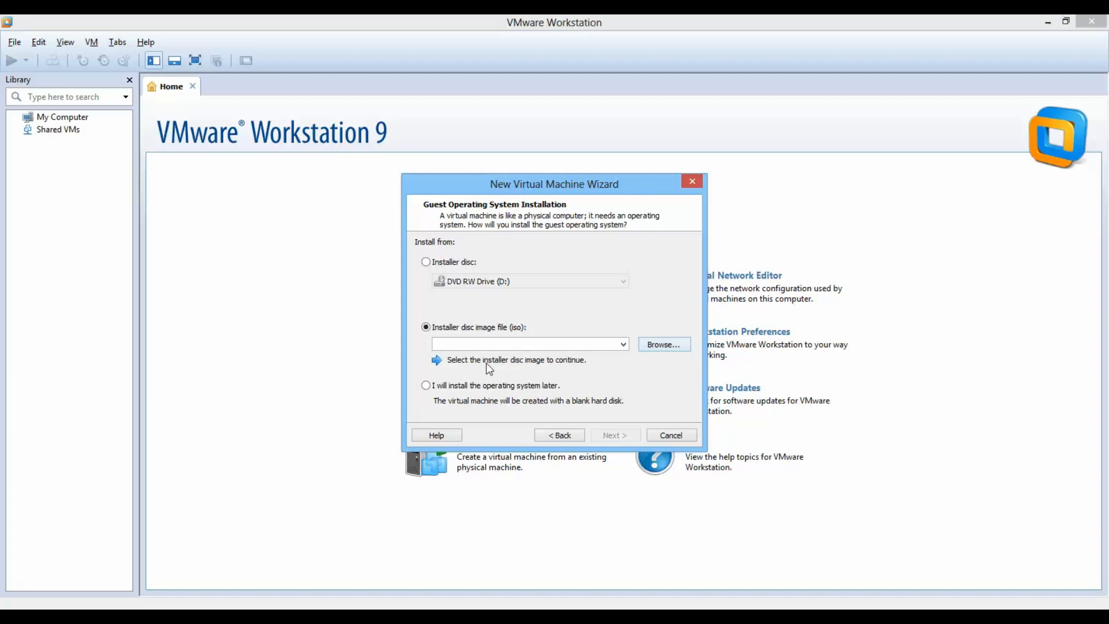
click(435, 387)
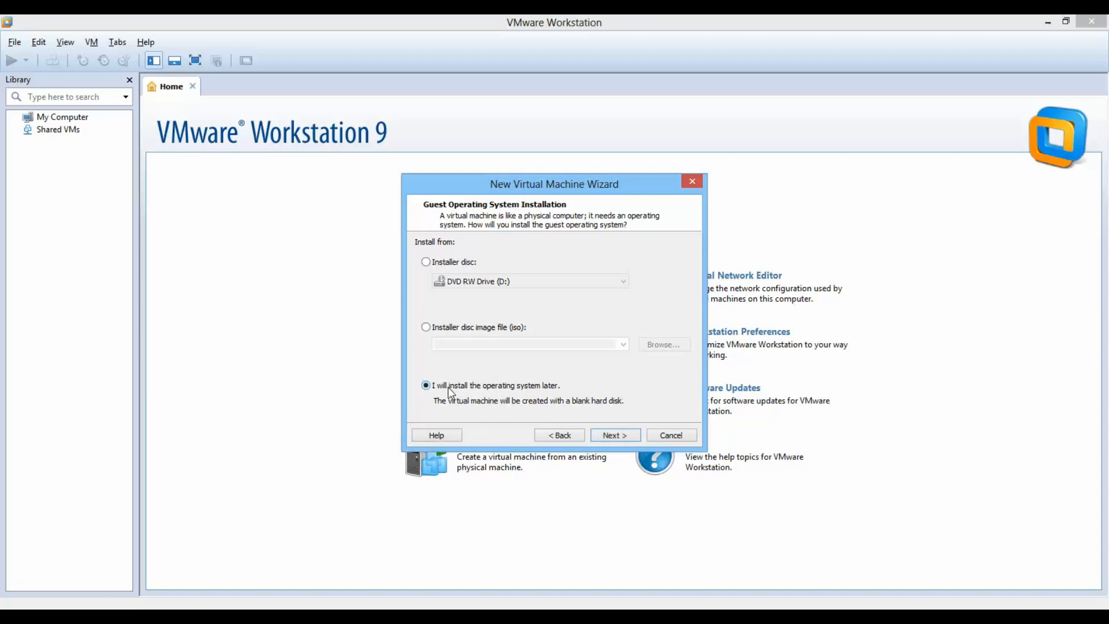
click(610, 434)
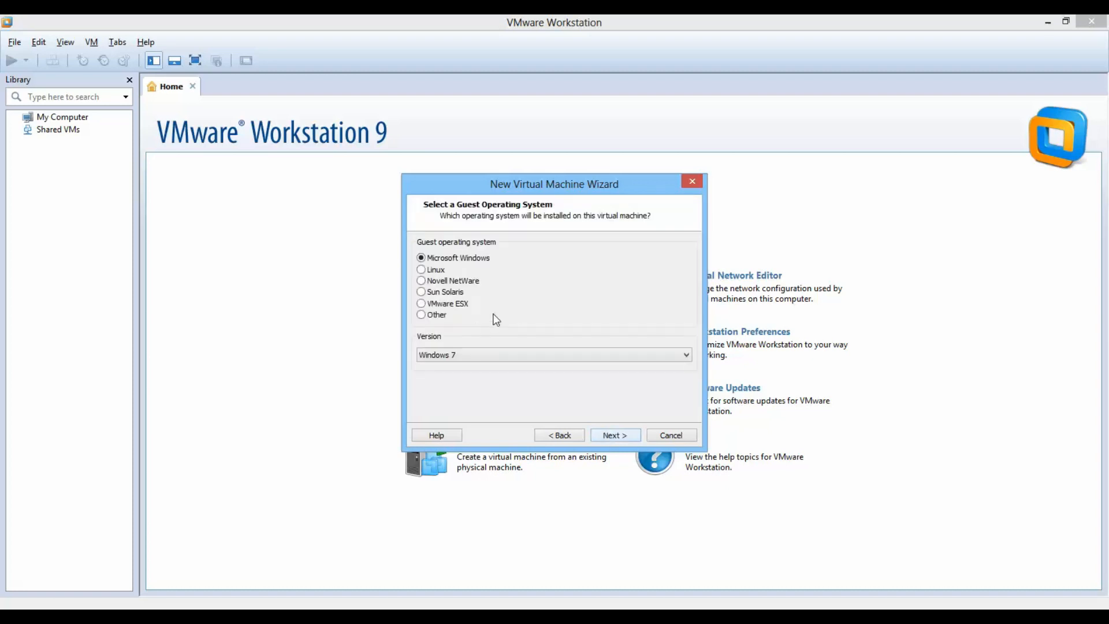
Step: Select VMware ESX as the guest operating system and name the virtual machine ESX1
click(429, 305)
click(622, 436)
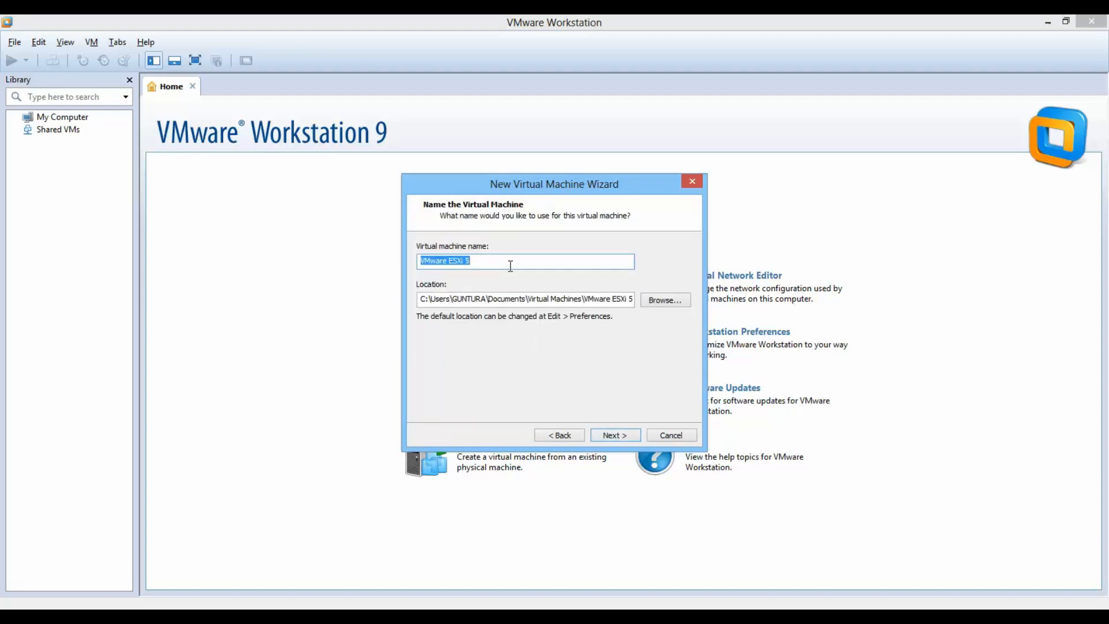
text(ESX1)
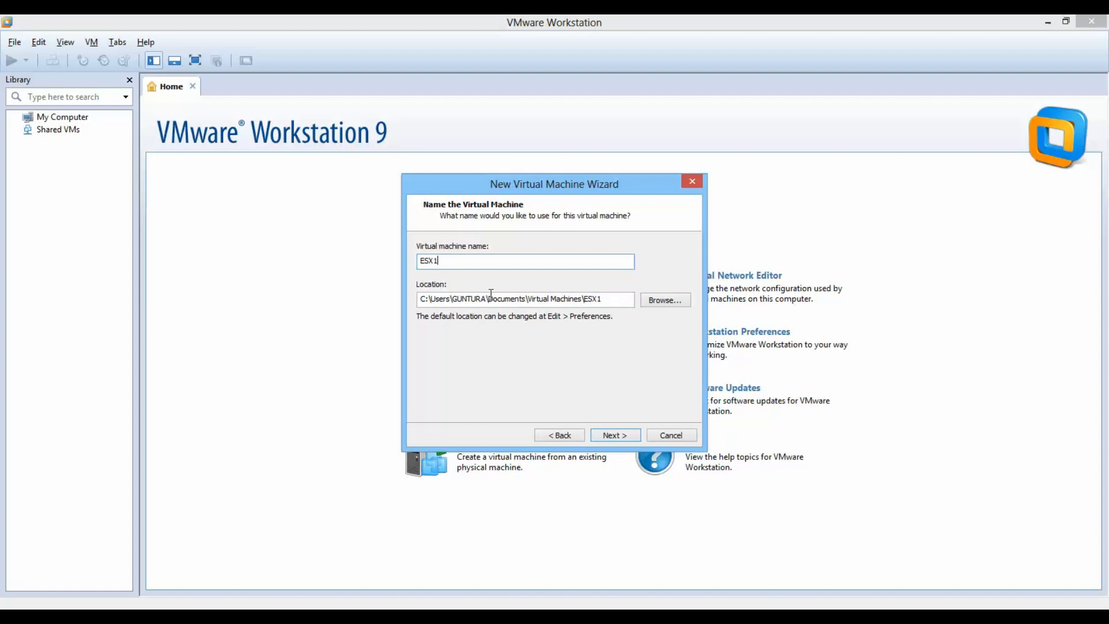
Step: Browse for the virtual machine's location and select the VM folder inside Personal on the Data (E:) drive
drag(605, 299, 422, 300)
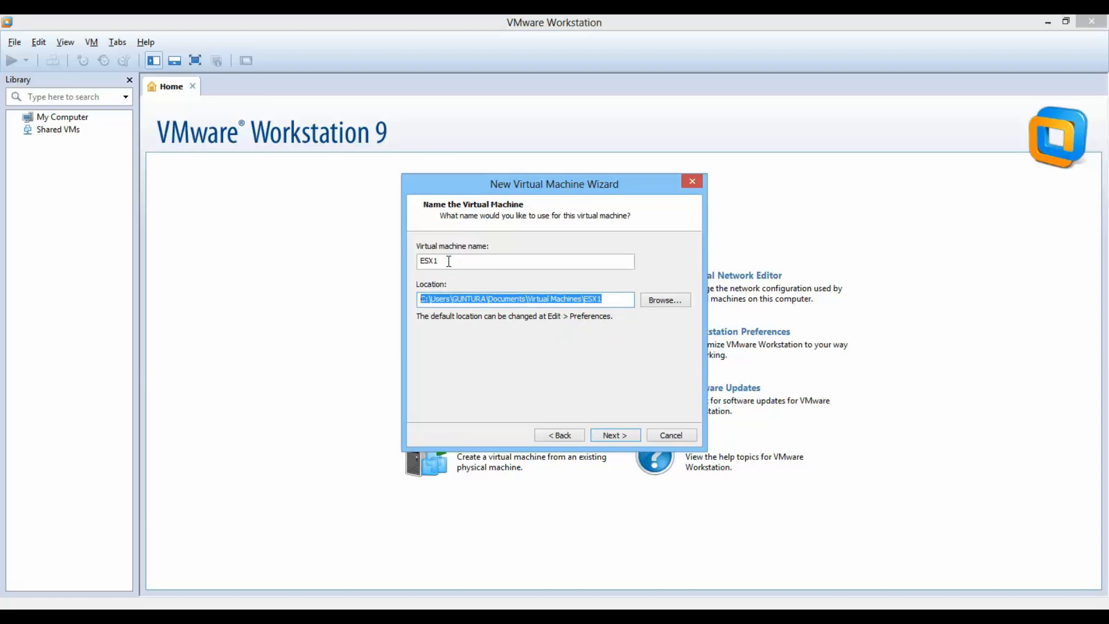
key(shift+Tab)
drag(624, 296, 418, 299)
click(667, 299)
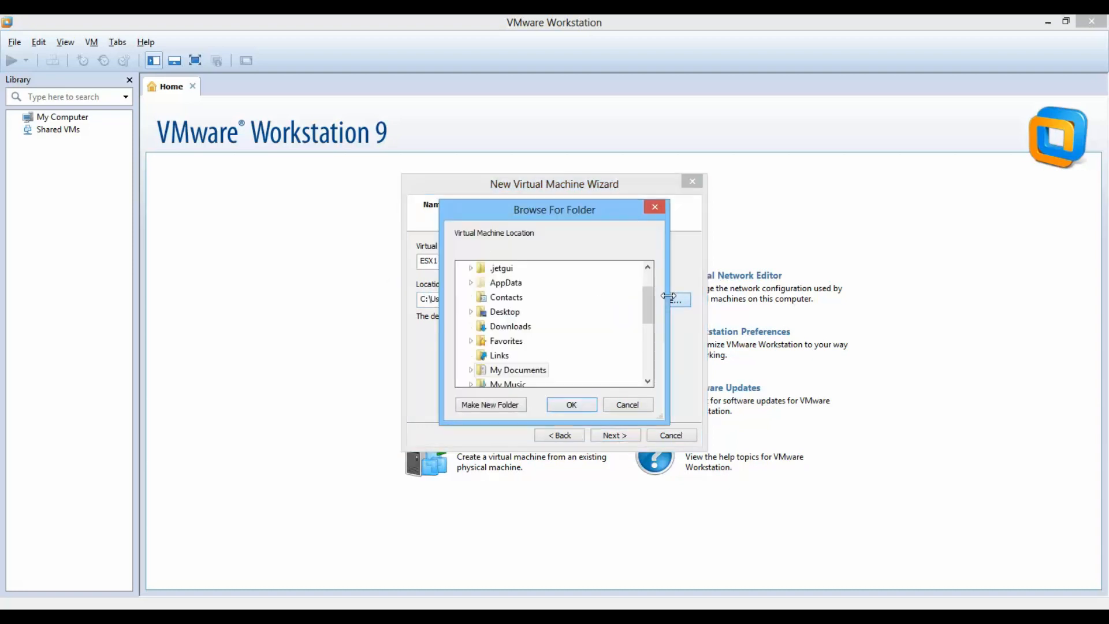
click(508, 297)
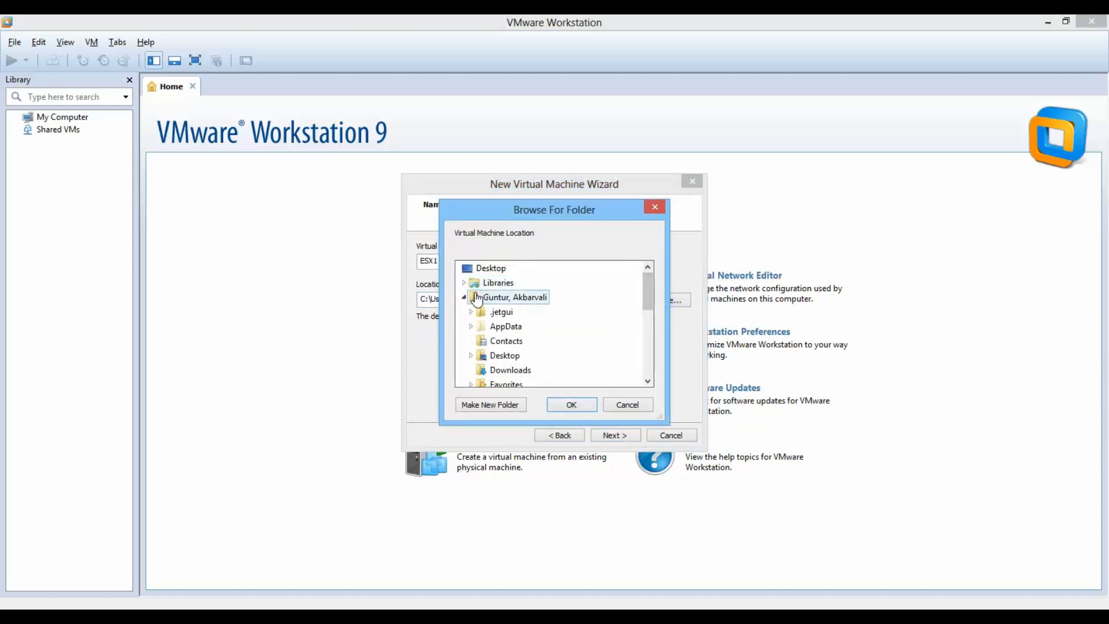
click(463, 297)
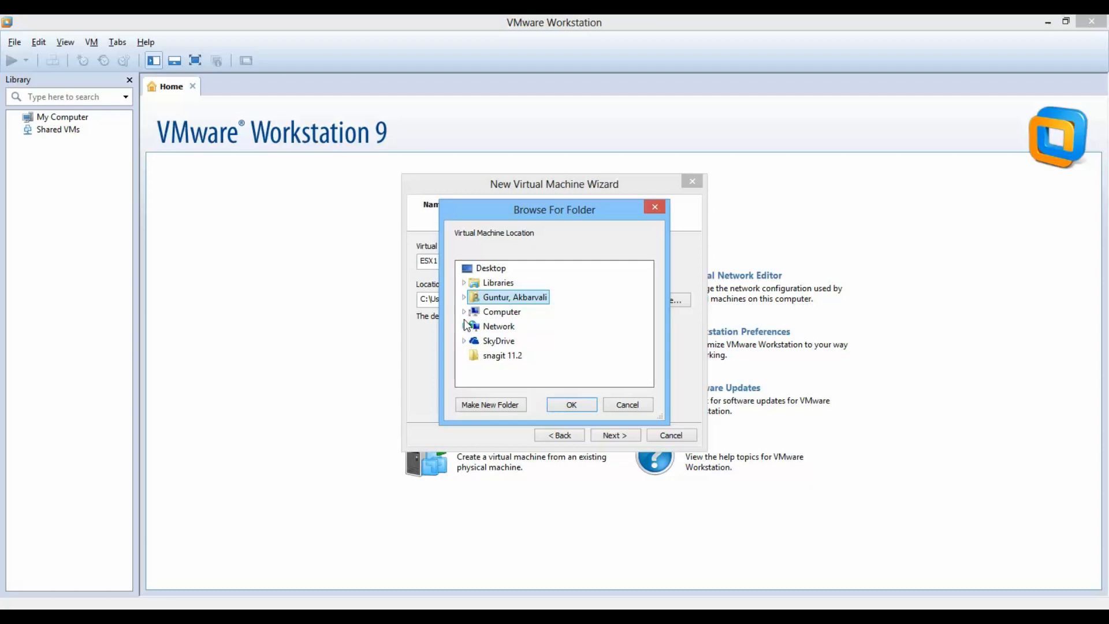
click(463, 311)
click(470, 355)
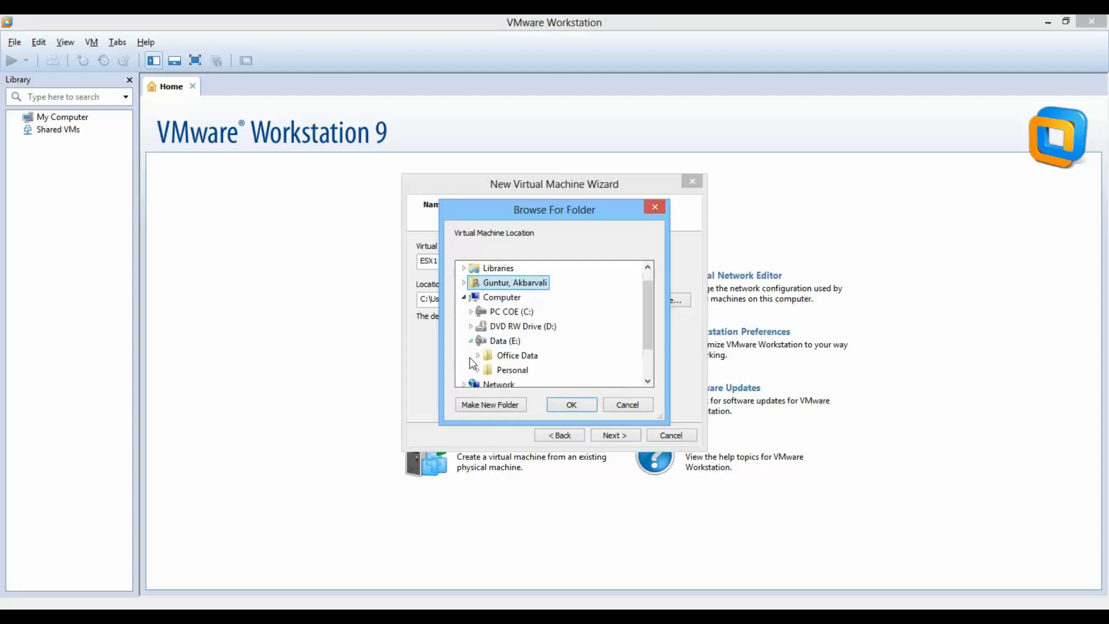
click(478, 369)
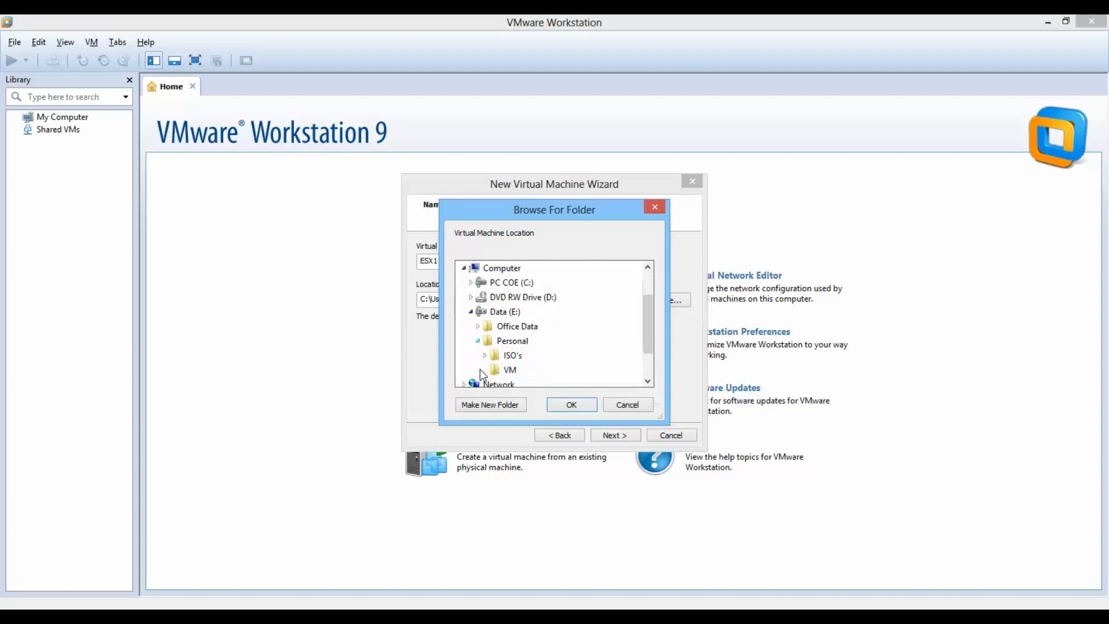
click(510, 370)
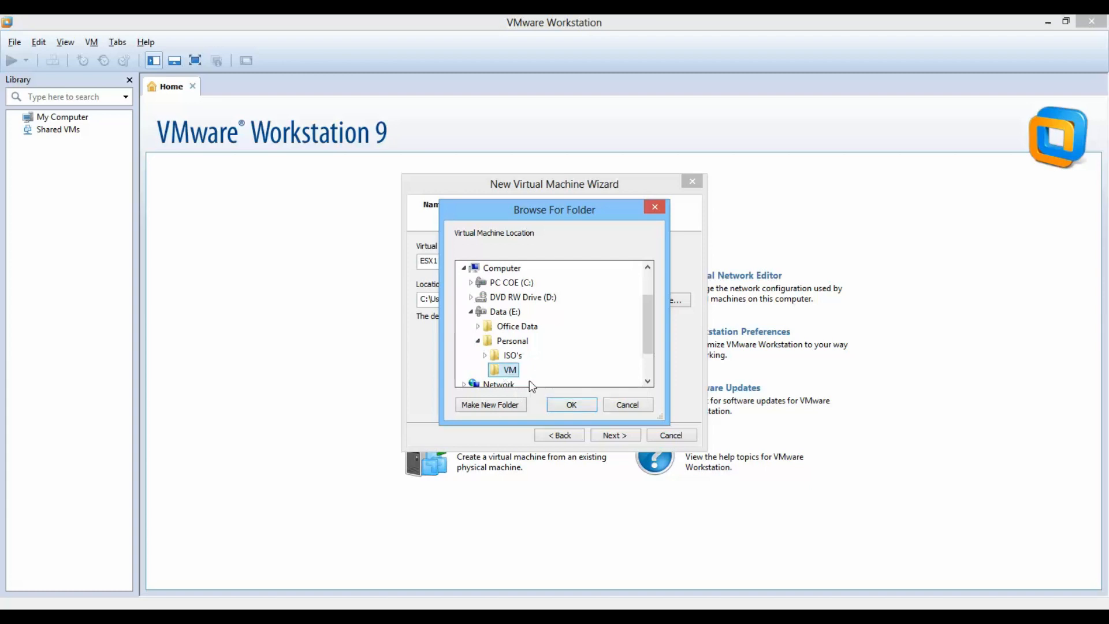
Step: Create a subfolder named ESX1 in the VM folder and accept it as the virtual machine's location
click(470, 408)
text(ESX1)
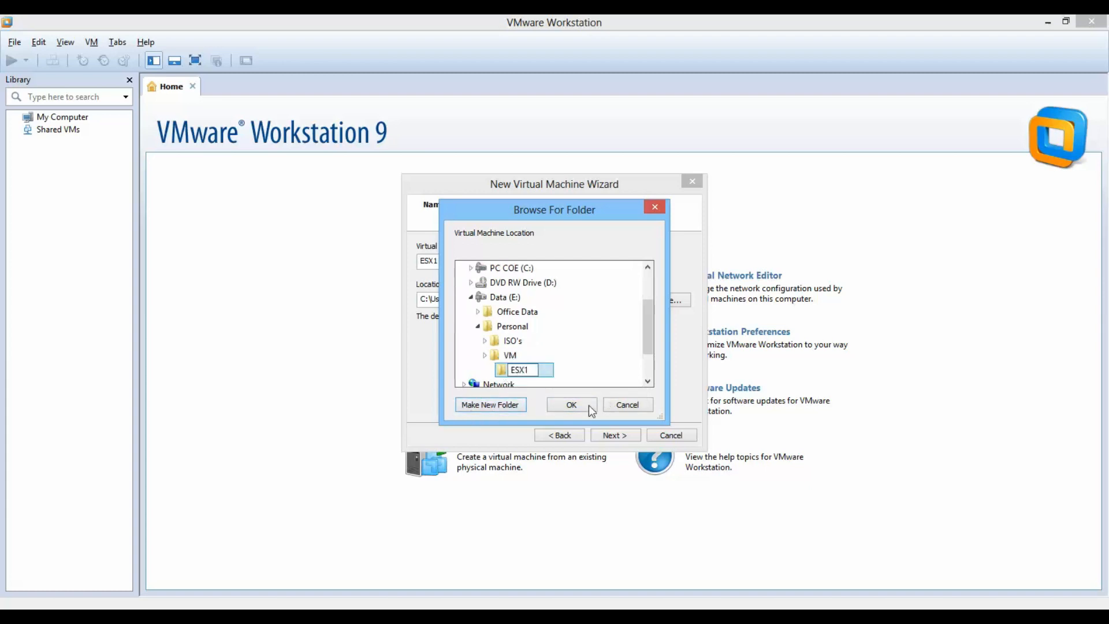
key(Return)
click(571, 405)
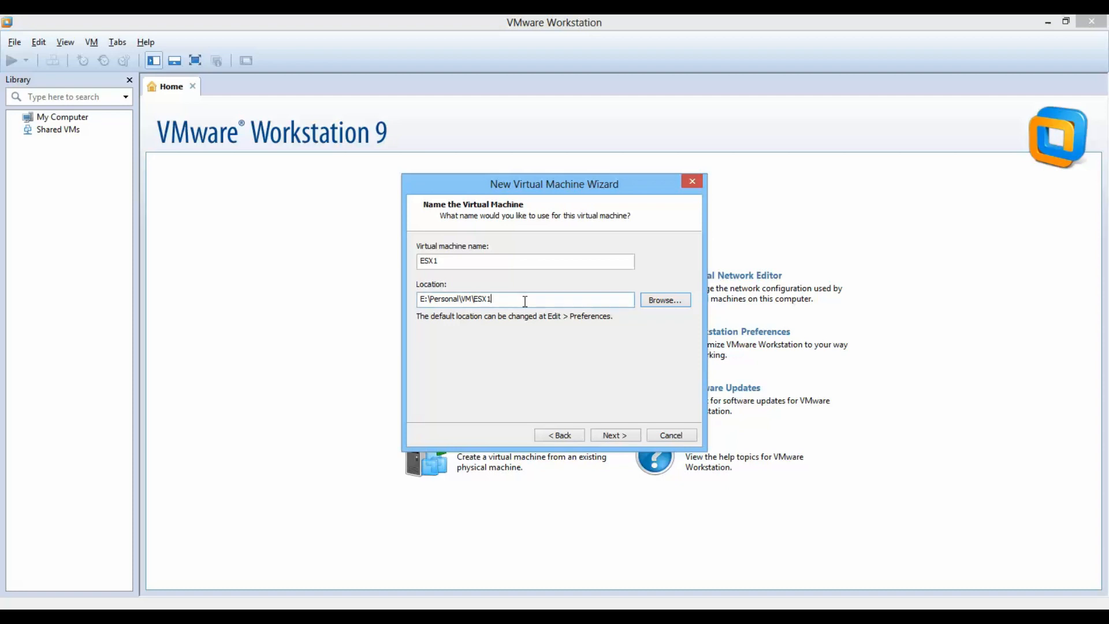
click(619, 435)
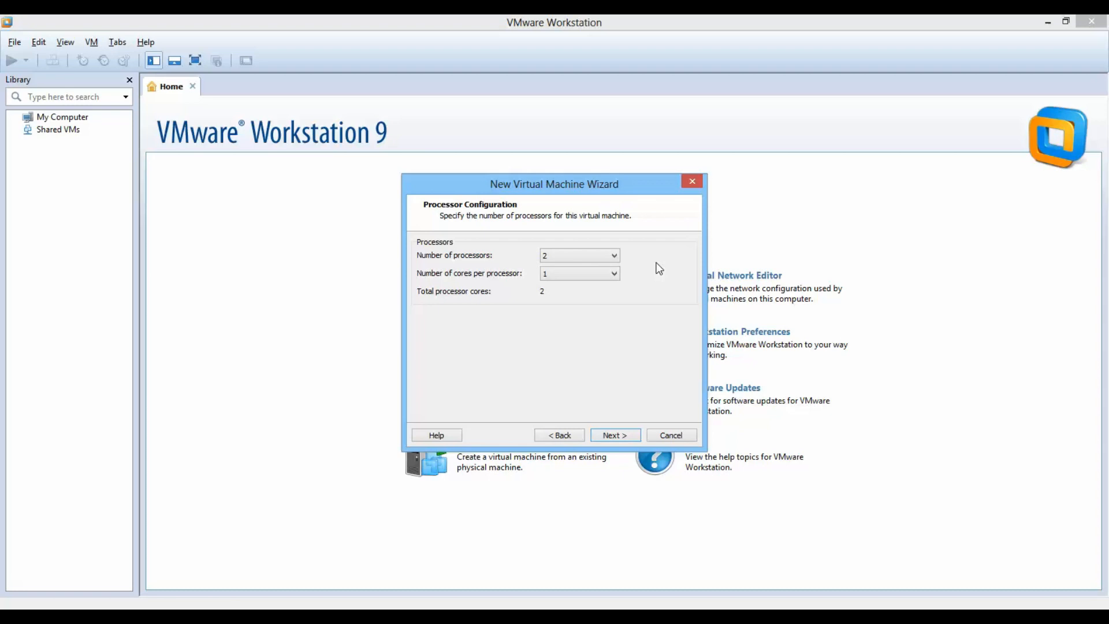
Step: Set the number of processors to 4 with one core per processor
click(617, 257)
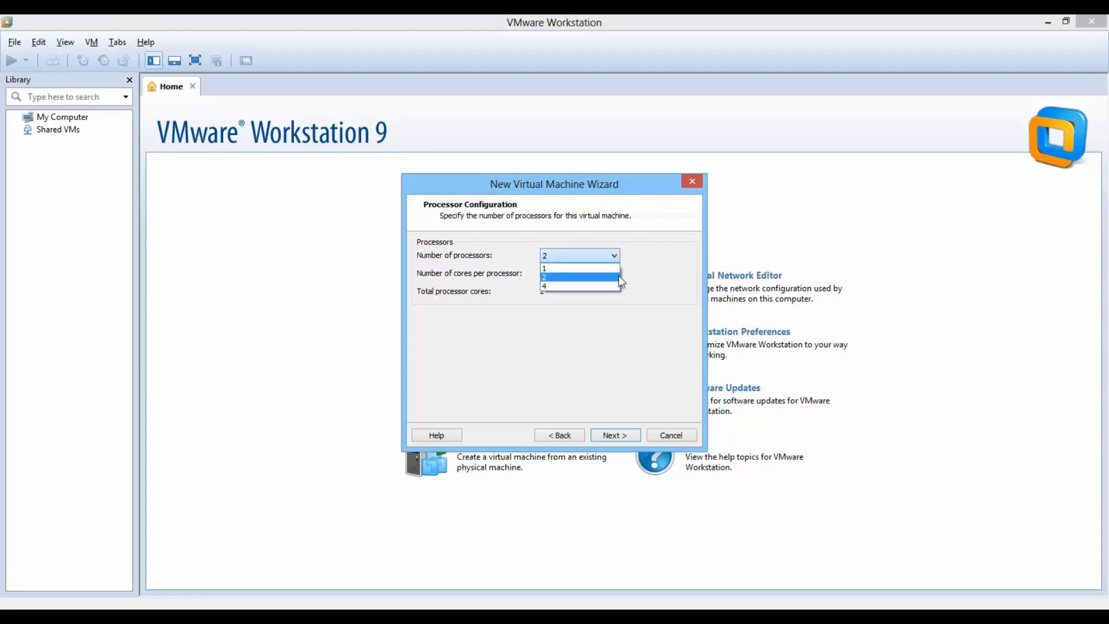
click(581, 284)
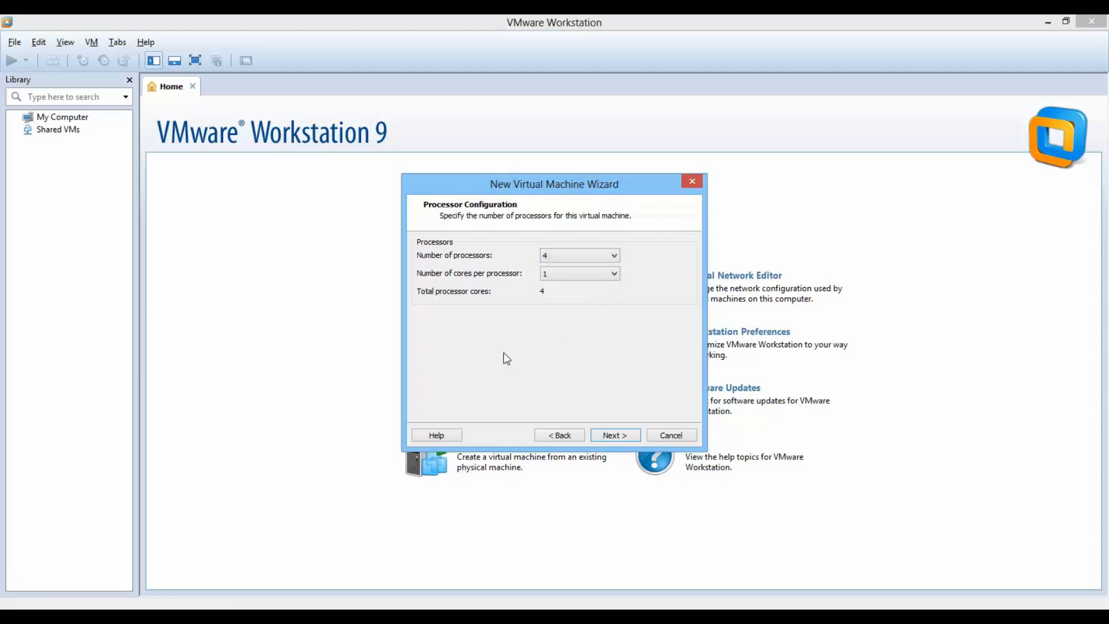
click(615, 435)
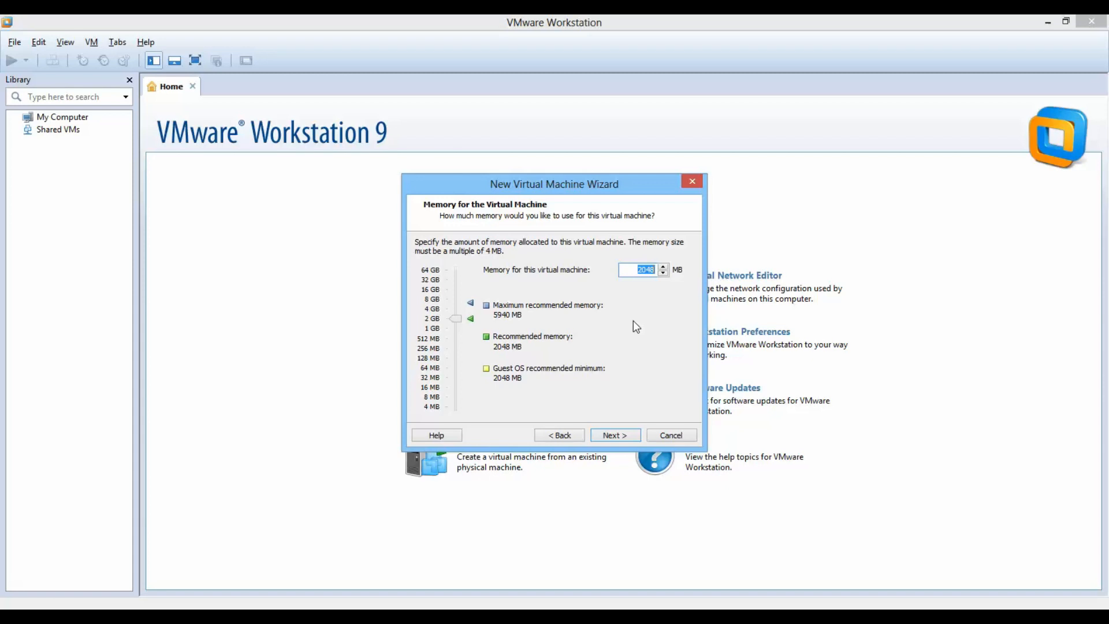
Step: Allocate 2500 MB of memory to the virtual machine
text(2500)
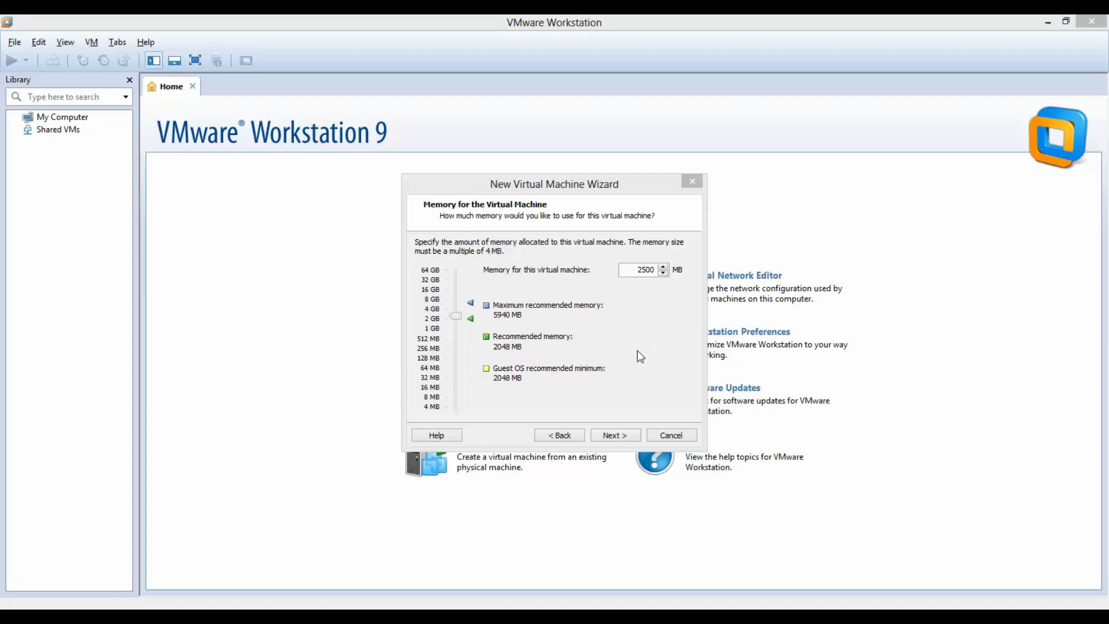
click(637, 350)
click(607, 436)
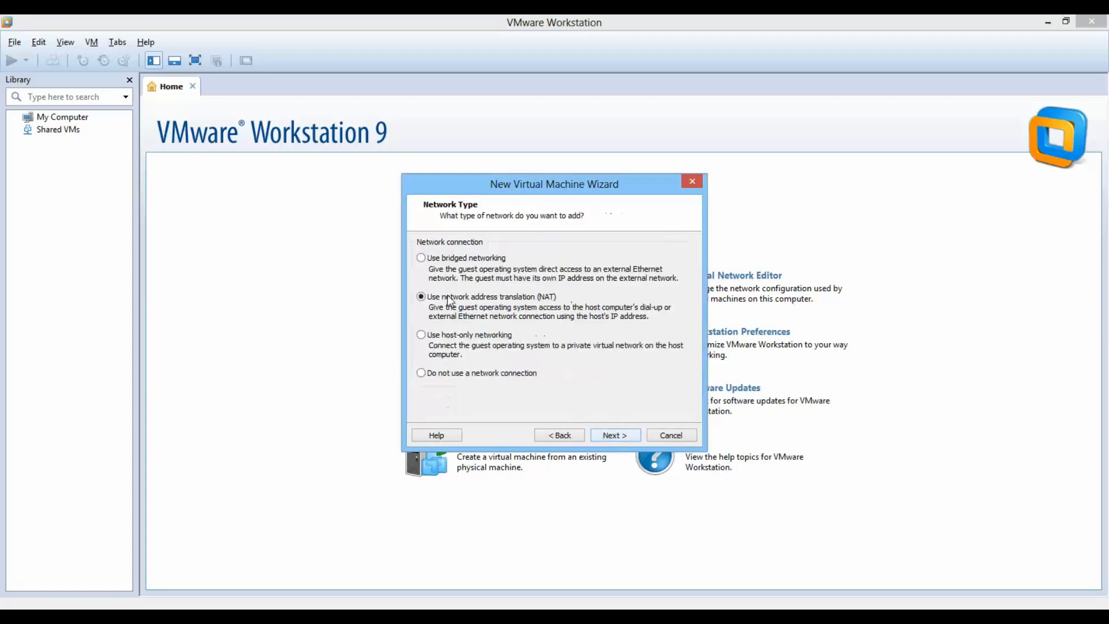
Step: Use bridged networking and accept the recommended LSI Logic SCSI controller
click(436, 257)
click(615, 435)
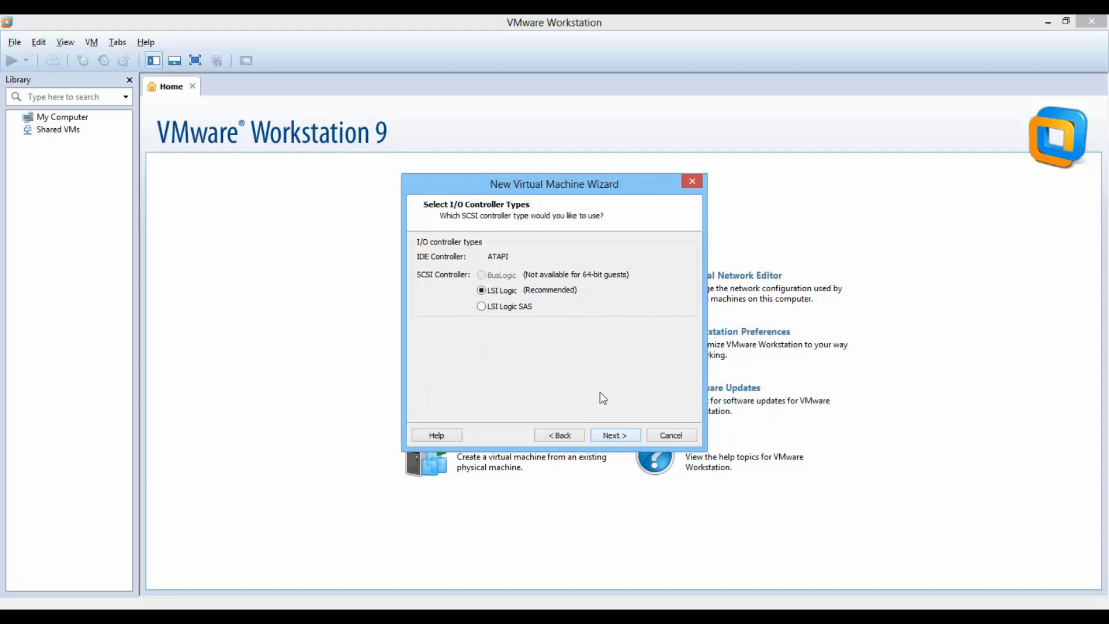
click(612, 436)
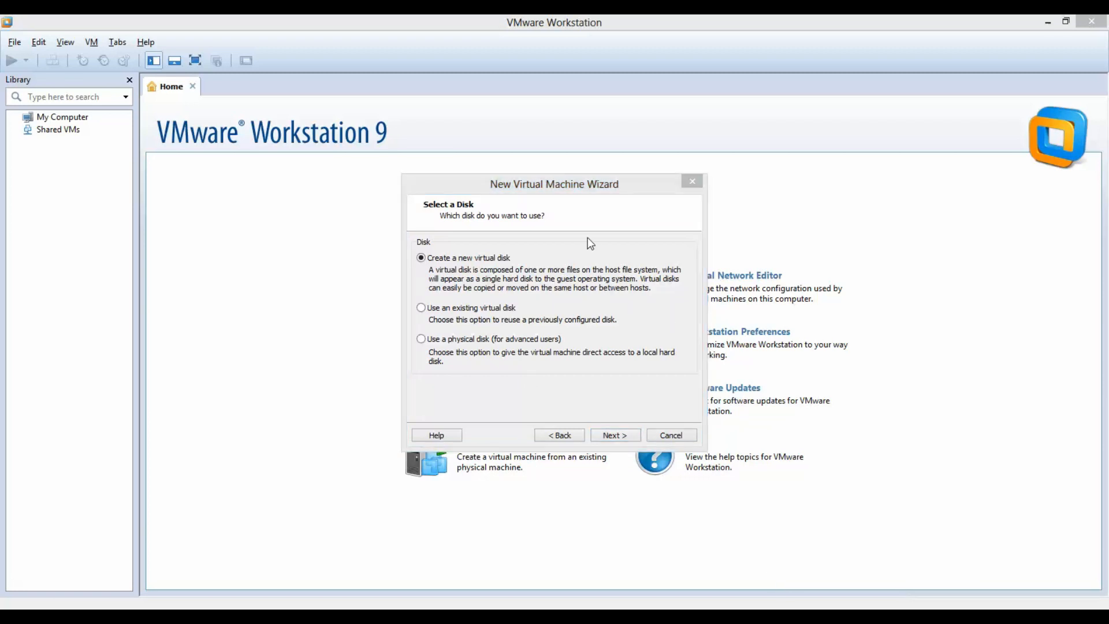
Step: Specify a new 40 GB SCSI virtual disk stored as a single file
click(563, 185)
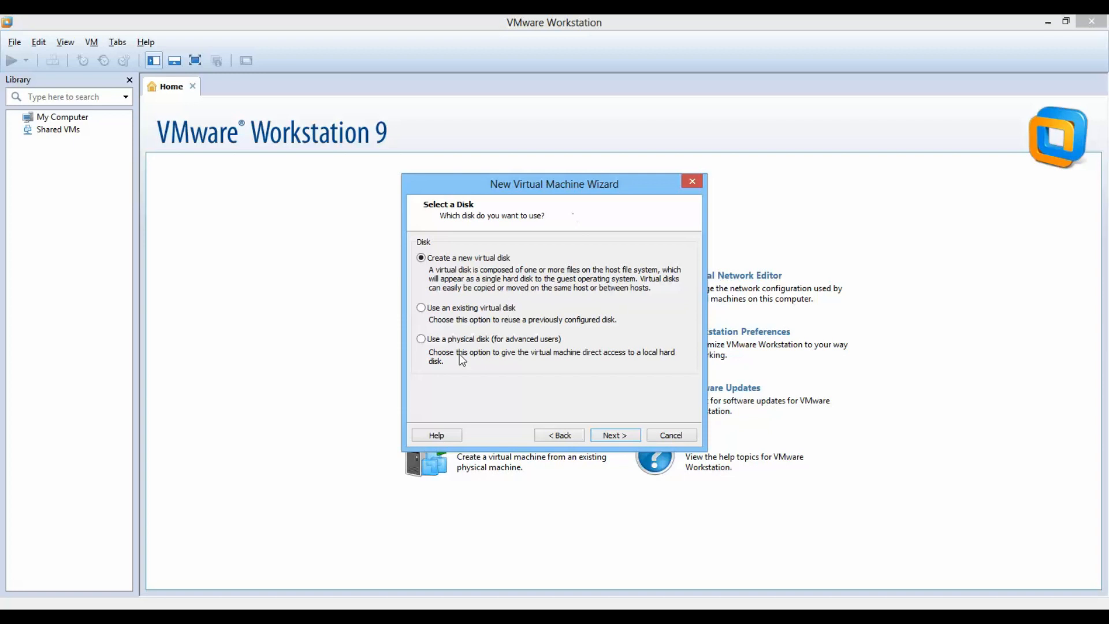
click(615, 435)
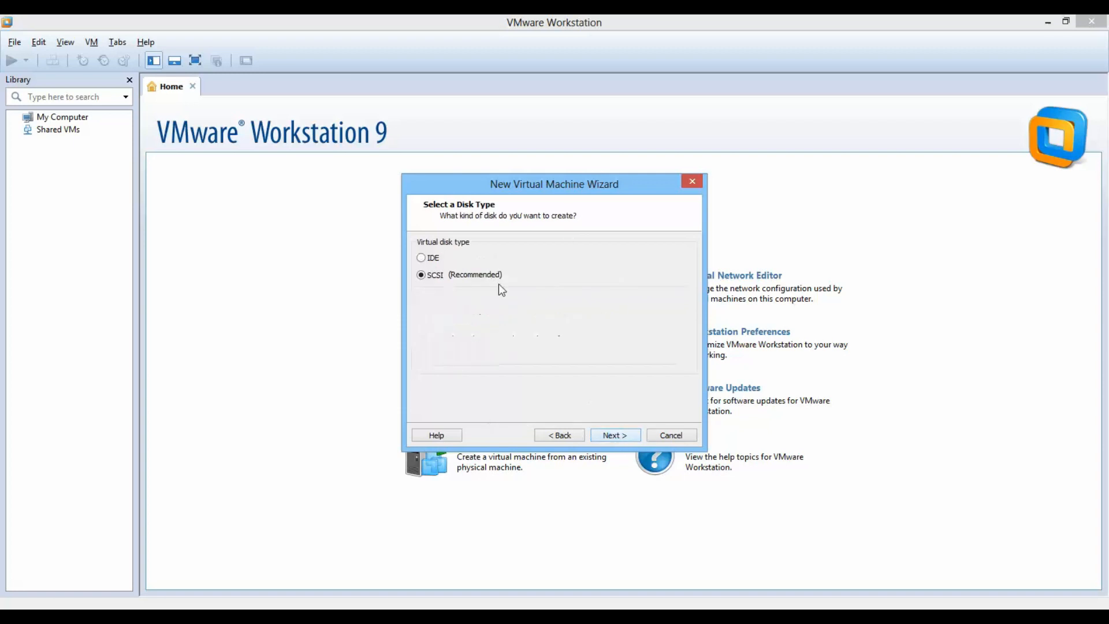
click(615, 435)
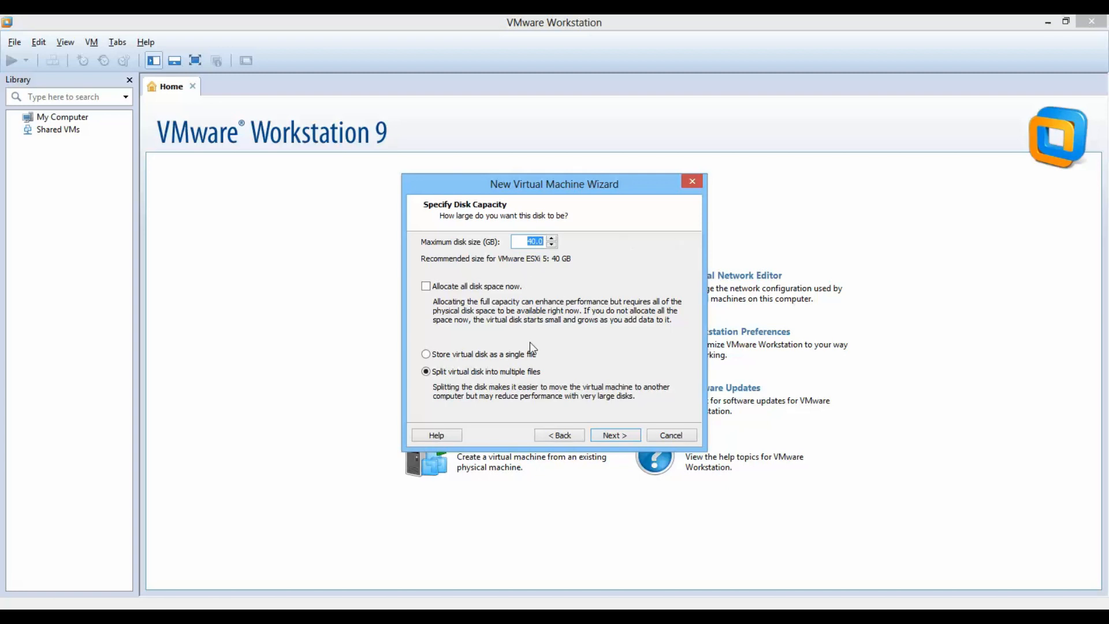
click(444, 354)
click(607, 439)
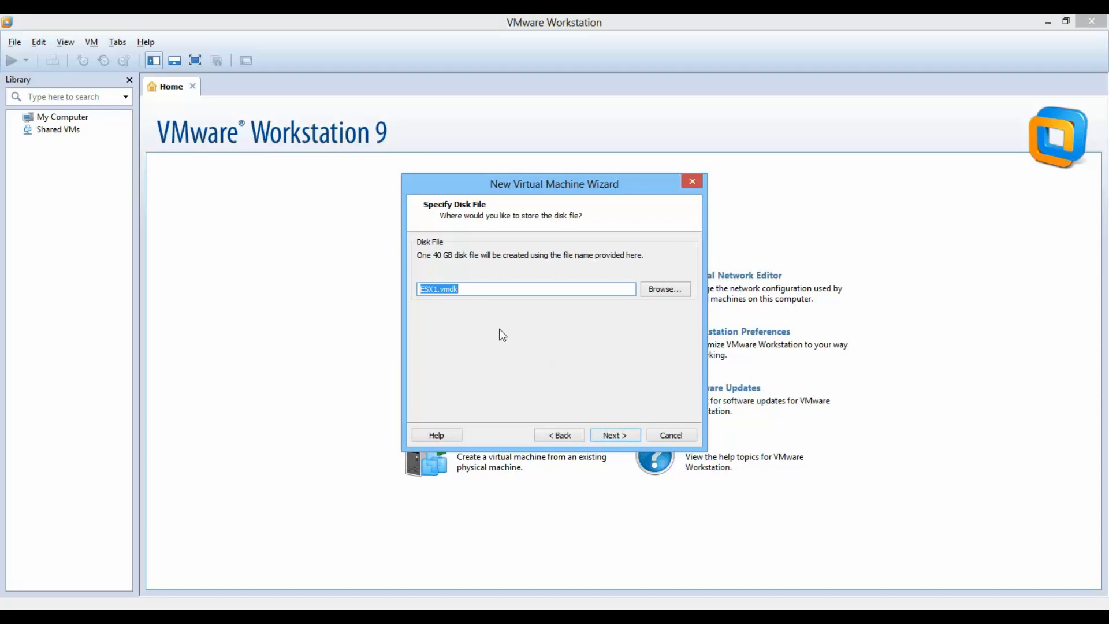
Step: Set the virtual disk file to ESX1.vmdk in the folder E:\Personal\VM\ESX1
click(665, 291)
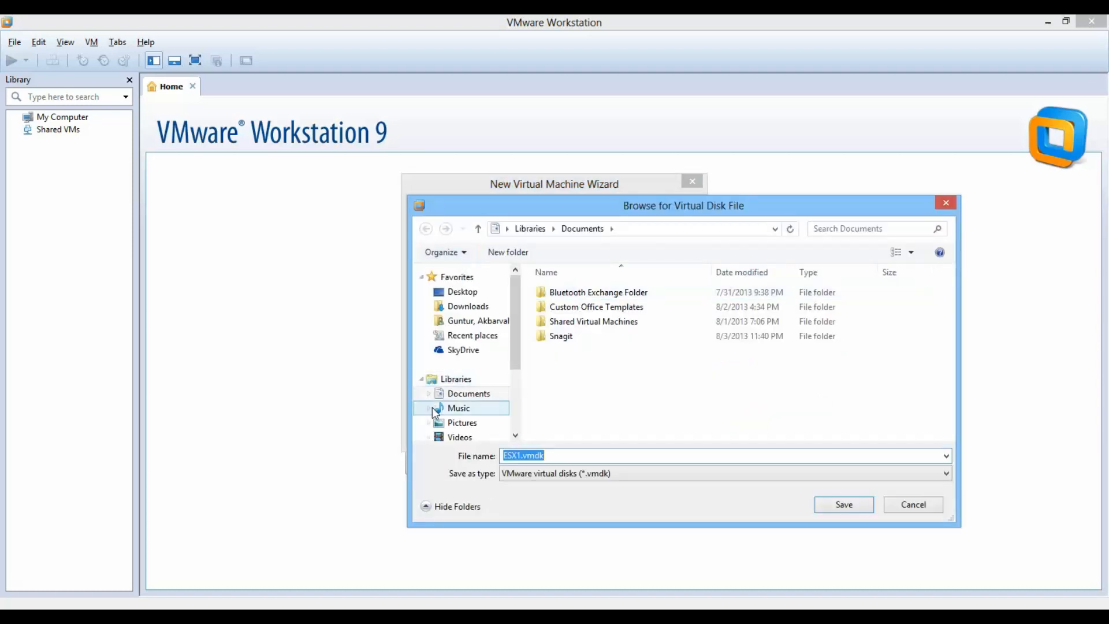
scroll(514, 414, down, 3)
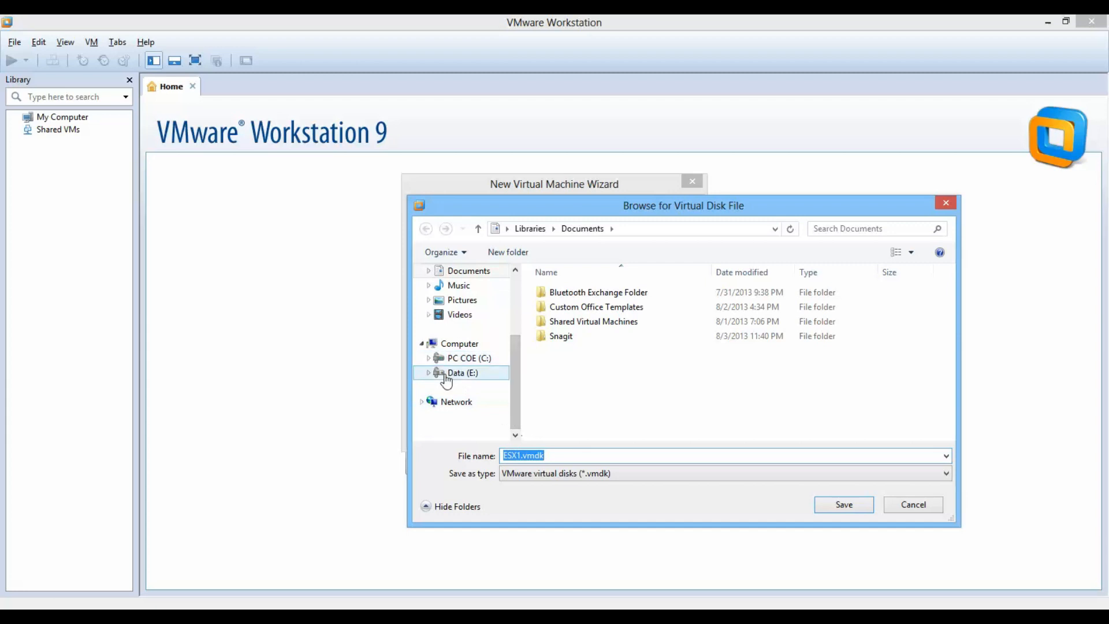
click(445, 375)
double_click(589, 311)
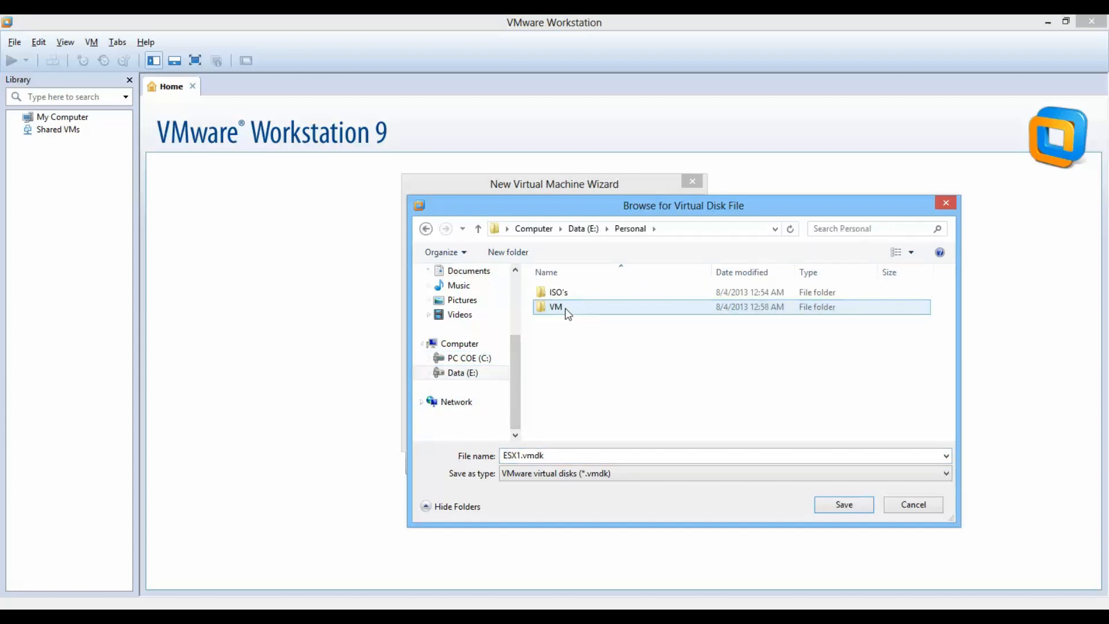
double_click(565, 307)
double_click(556, 291)
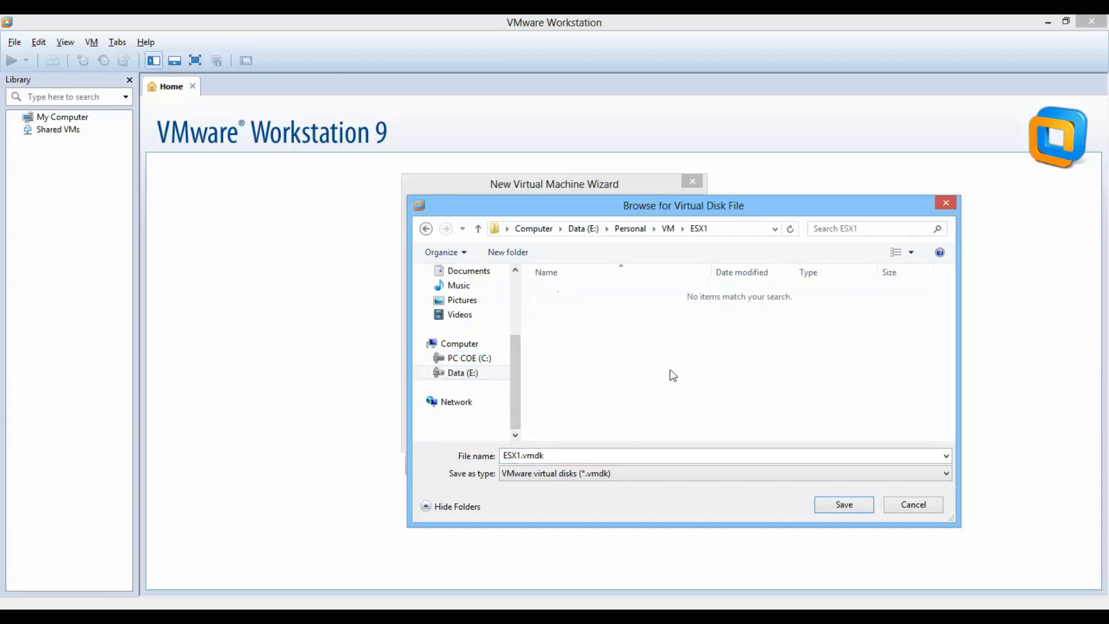
click(843, 505)
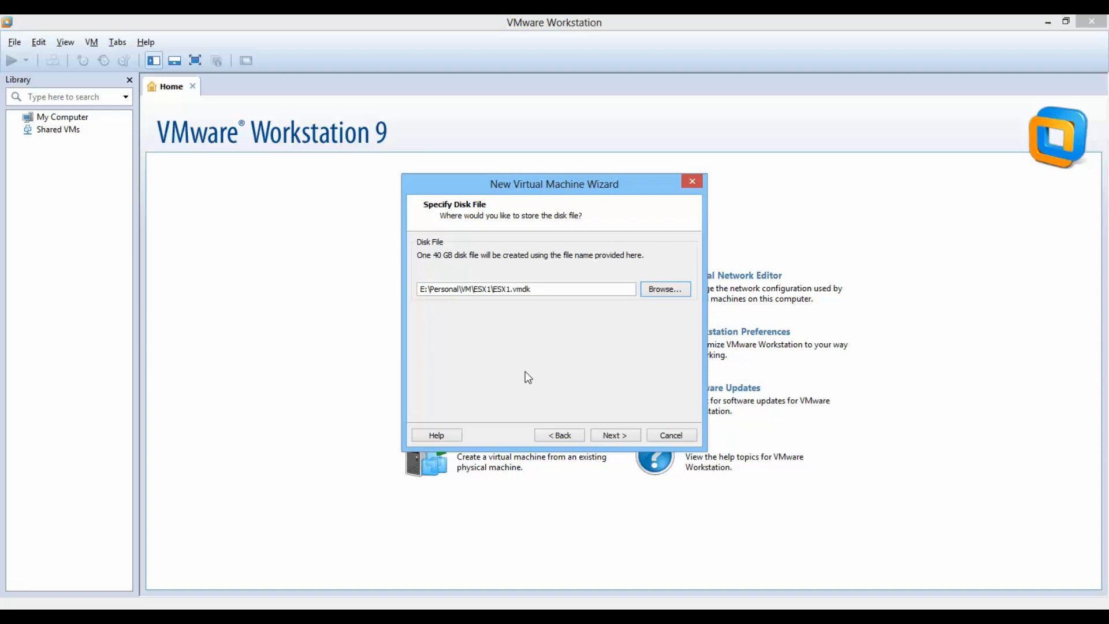
click(613, 436)
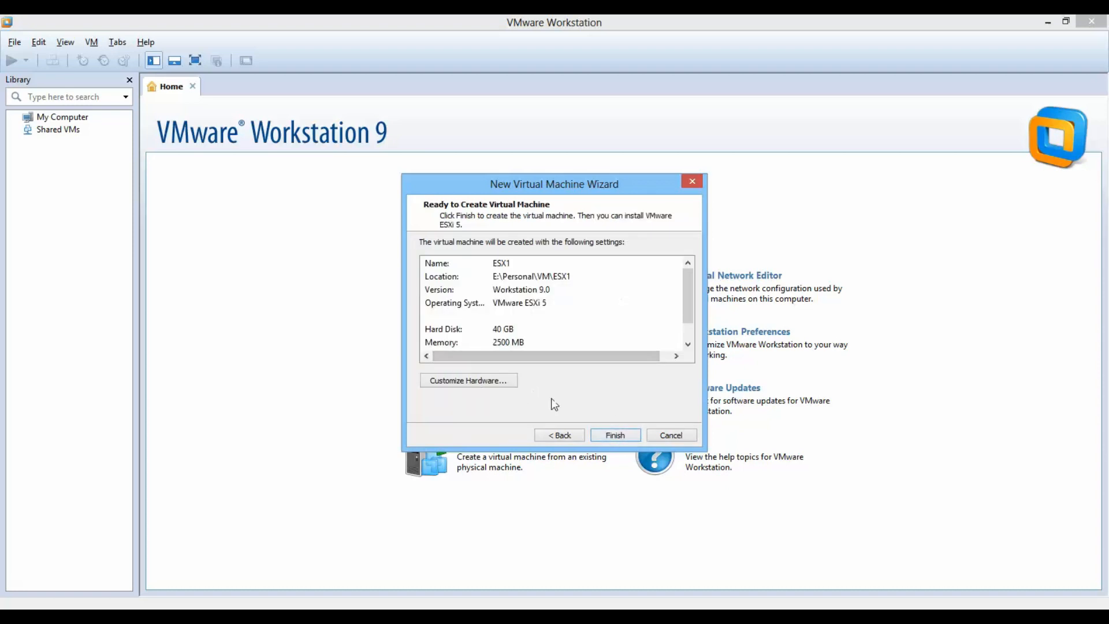
Step: Customize the new virtual machine's hardware by removing the floppy drive
click(458, 380)
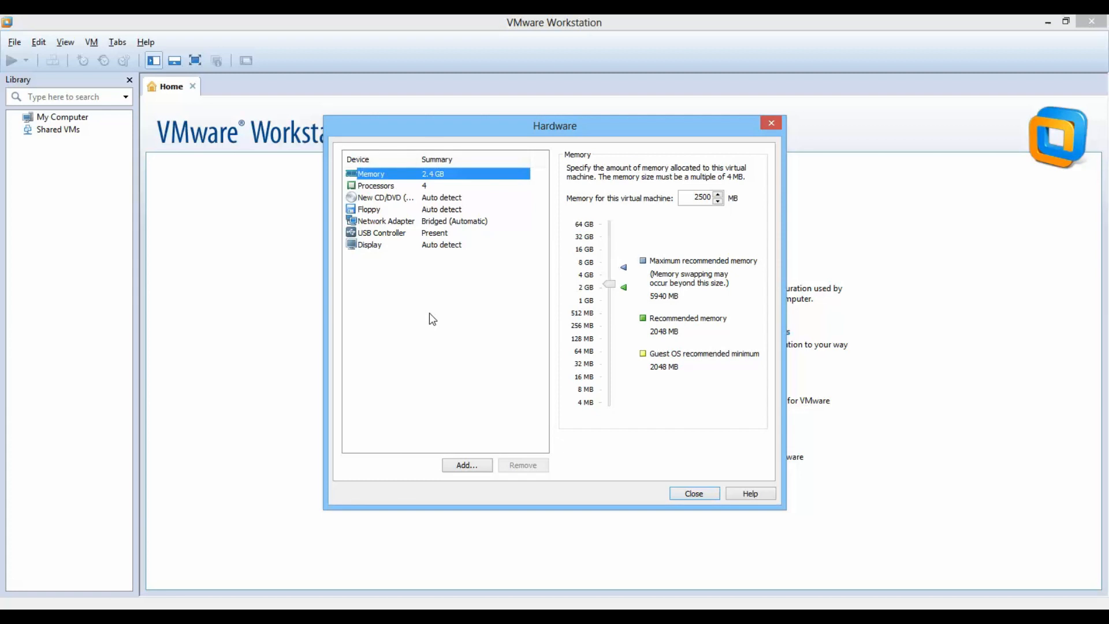
click(364, 212)
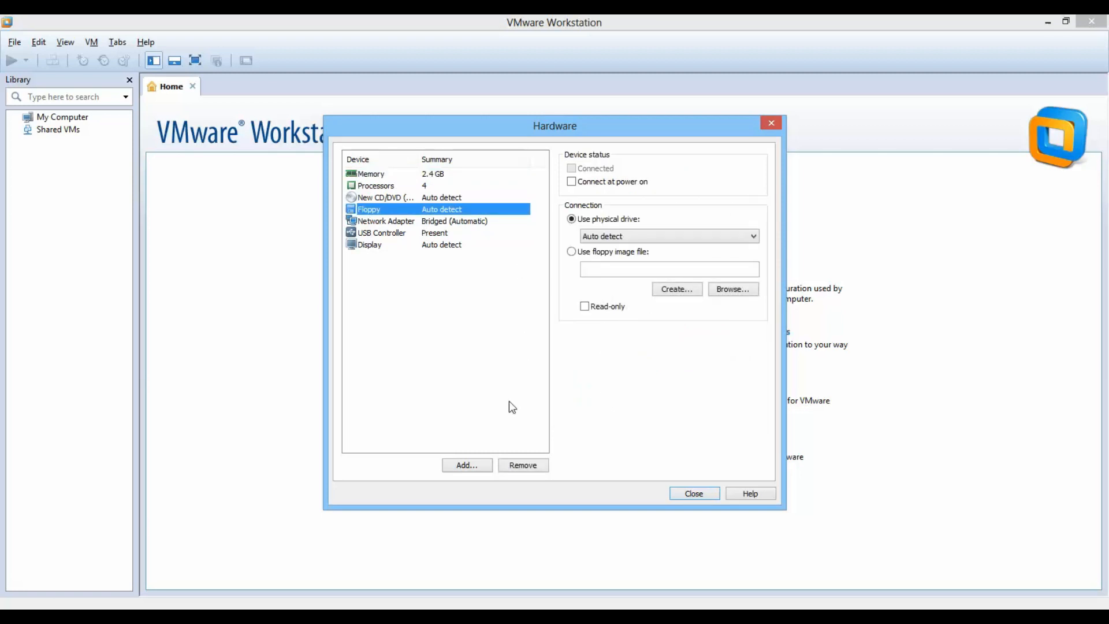
click(516, 468)
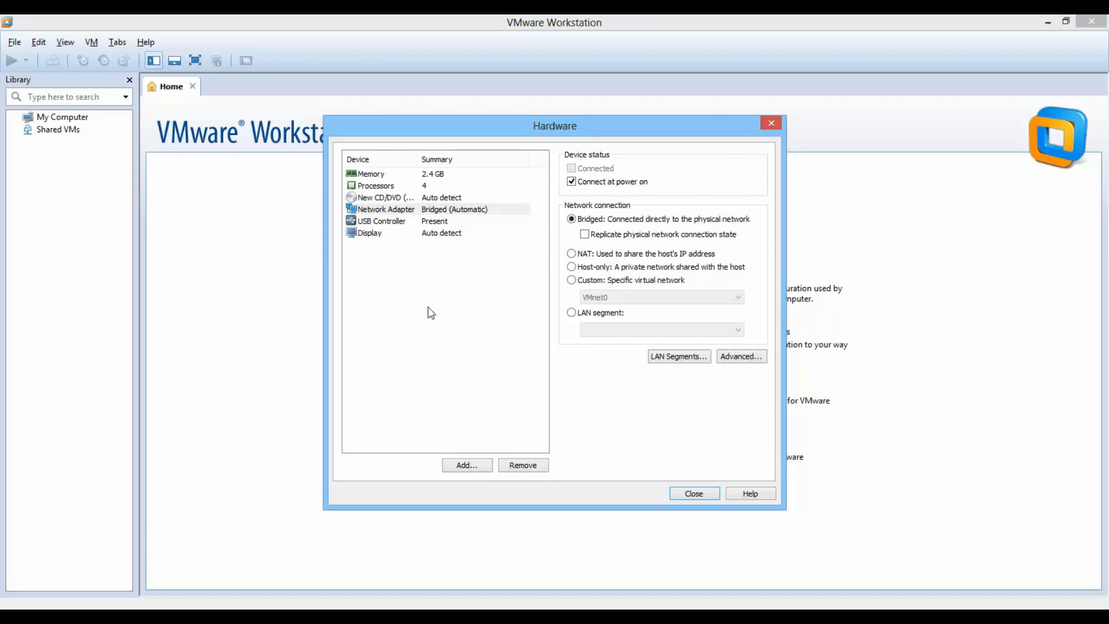
Step: Add a second network adapter with a bridged connection and finish creating the virtual machine
click(461, 467)
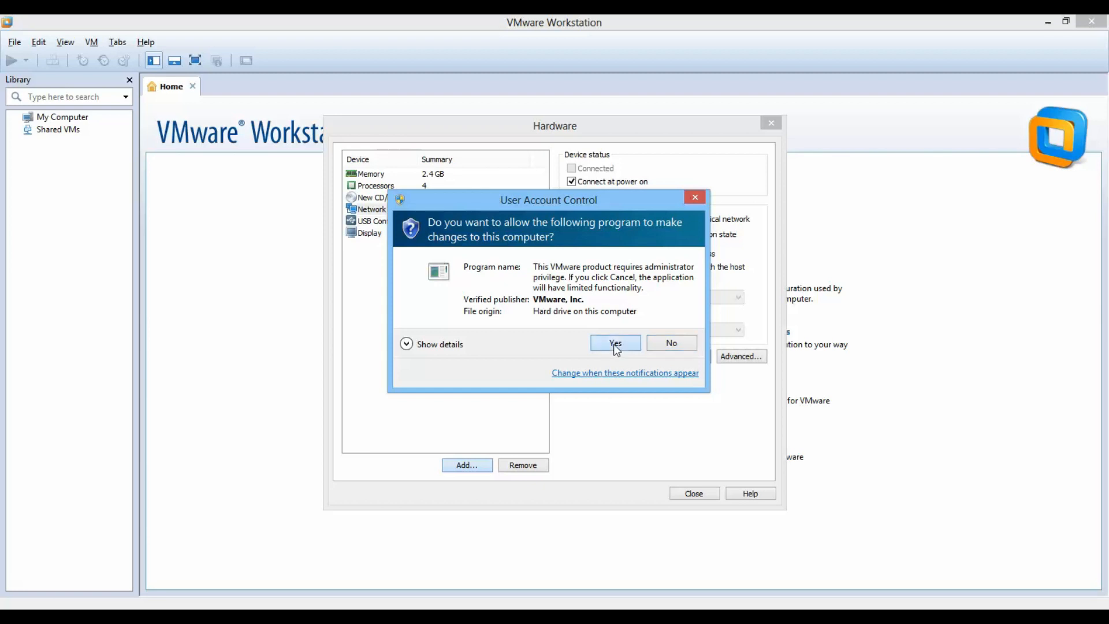
click(615, 343)
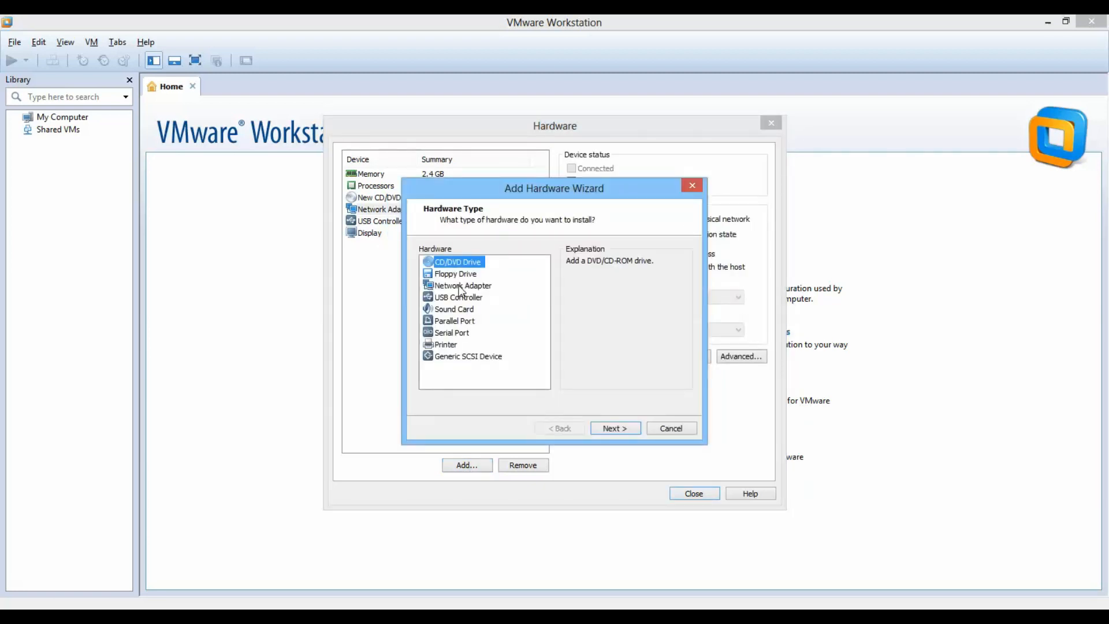
click(459, 287)
click(609, 430)
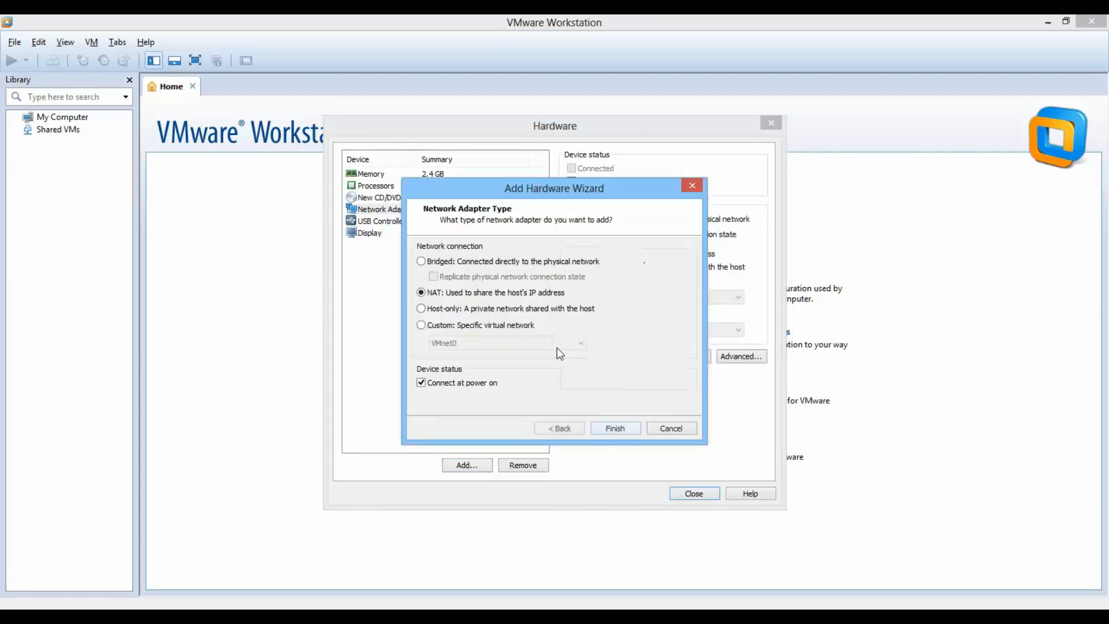
click(433, 264)
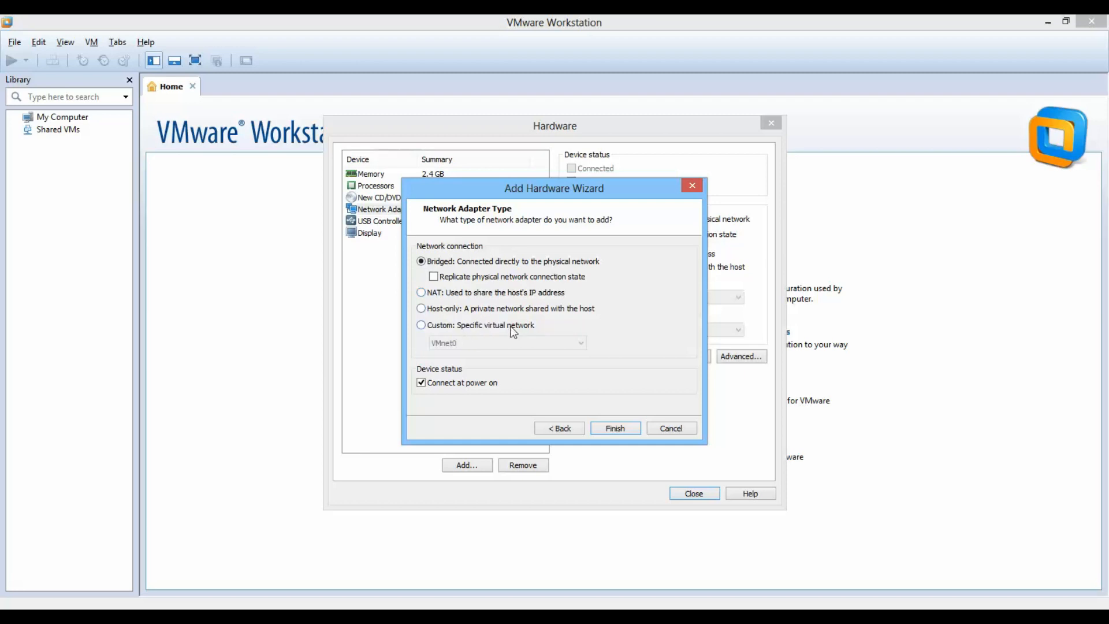
click(607, 429)
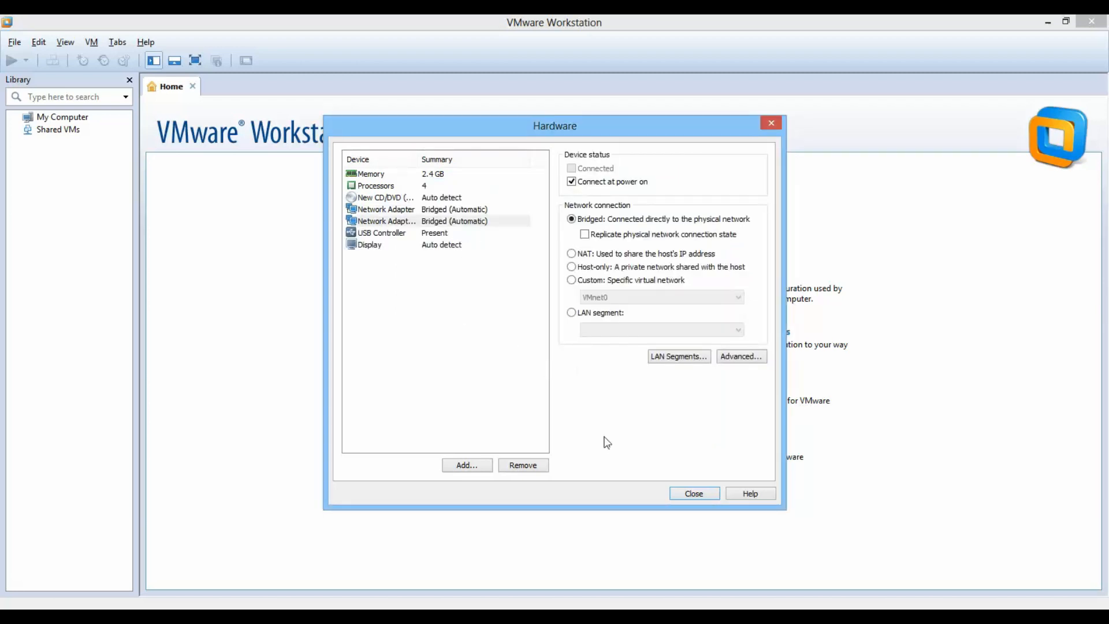
click(688, 494)
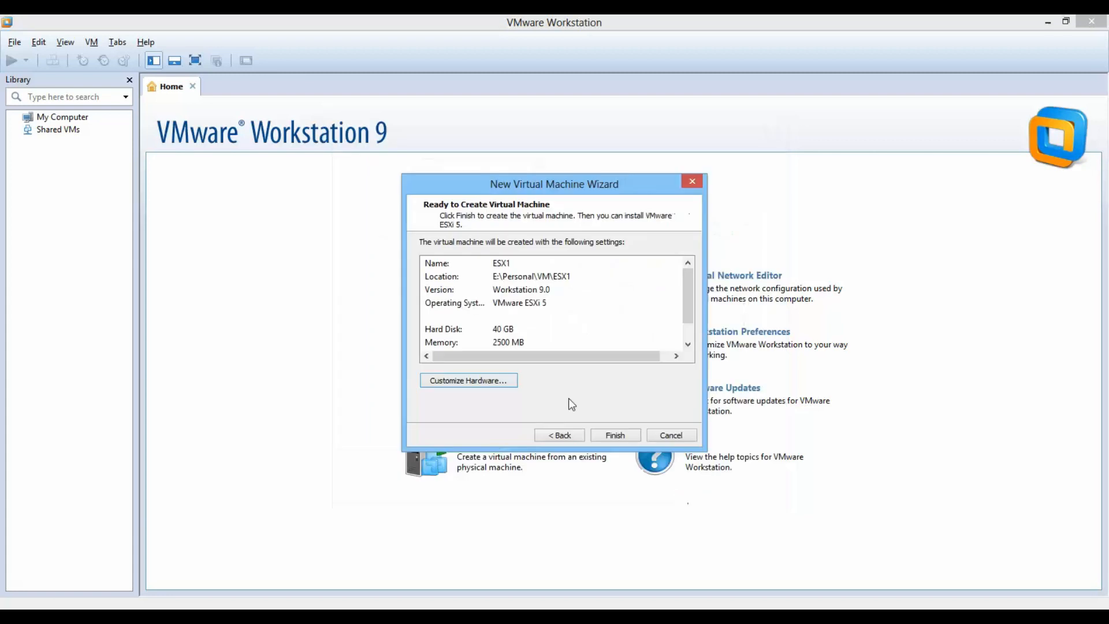
click(616, 435)
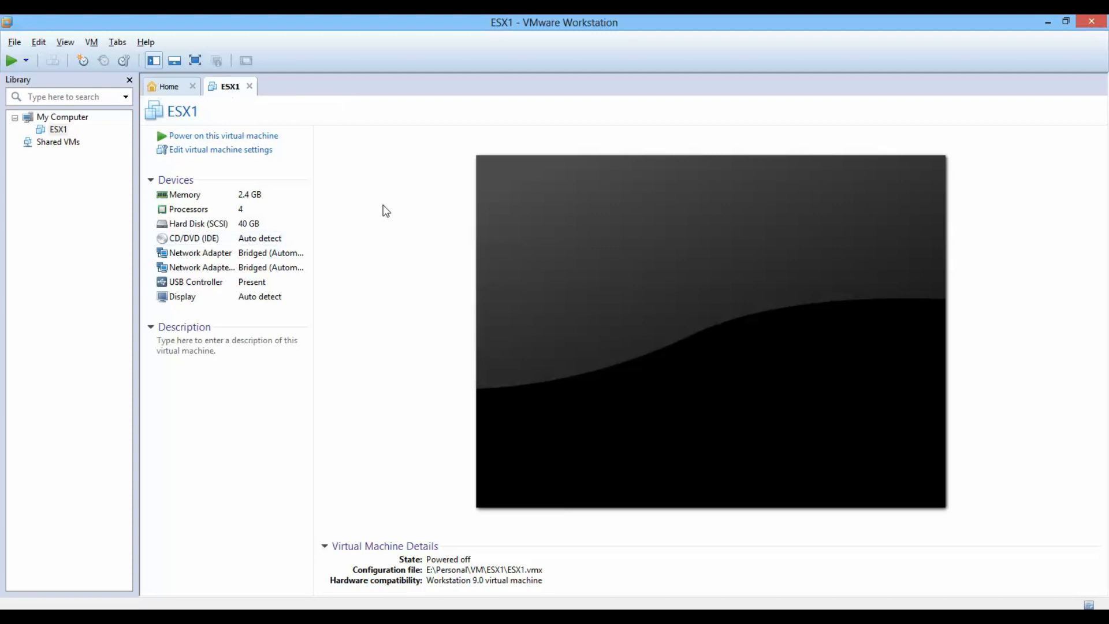
Step: Review the memory and processor settings of ESX1 without changing them, and check its configuration file location
click(180, 200)
double_click(273, 200)
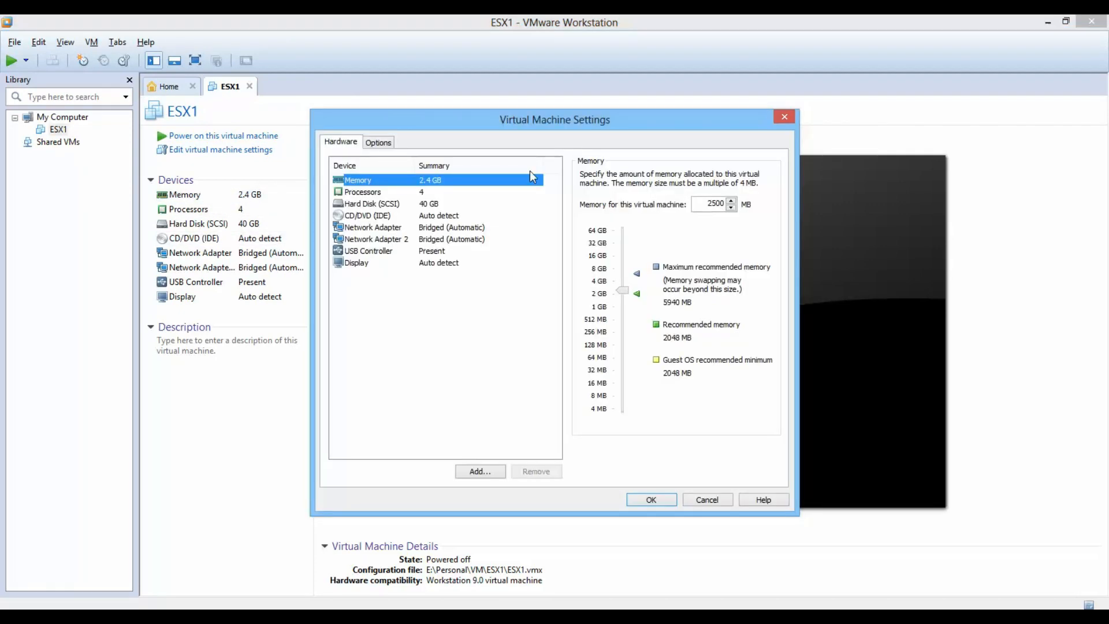
click(705, 498)
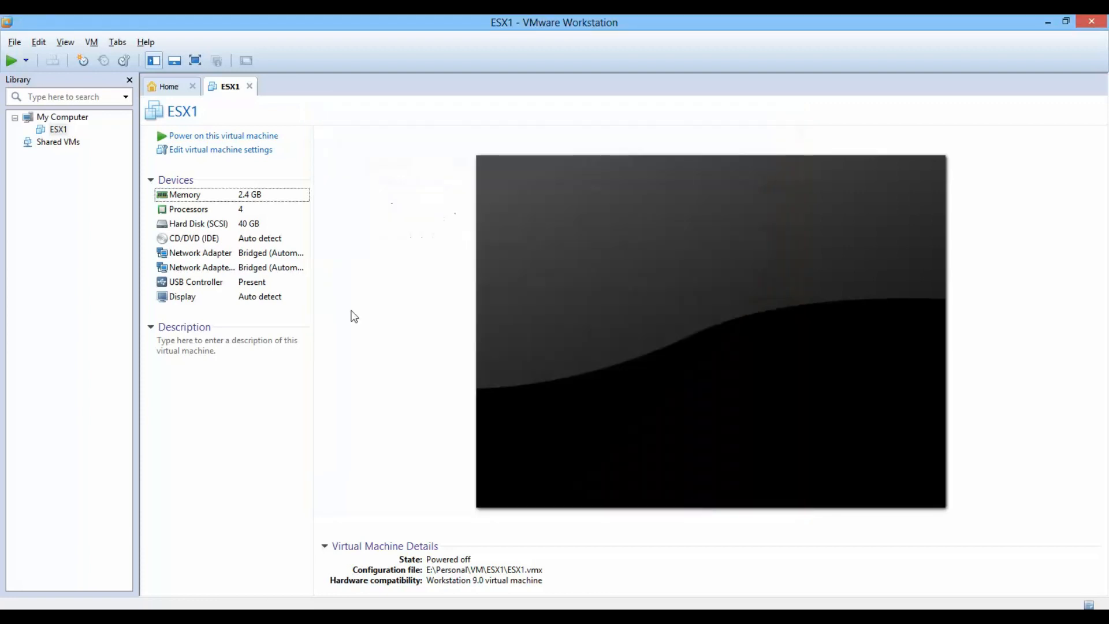
click(180, 213)
double_click(272, 215)
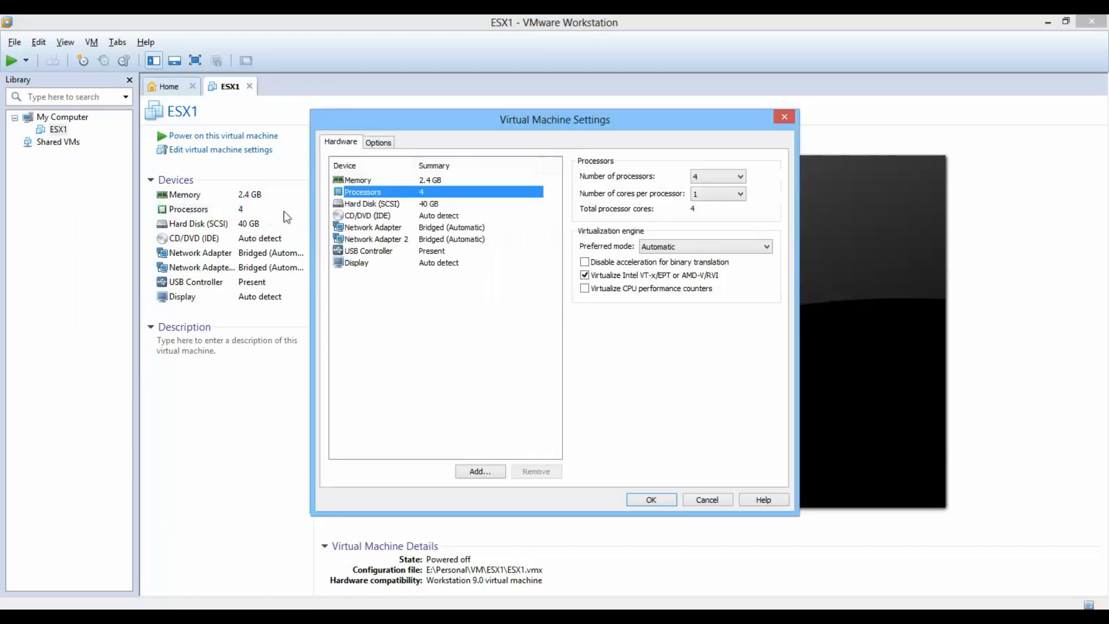
click(707, 499)
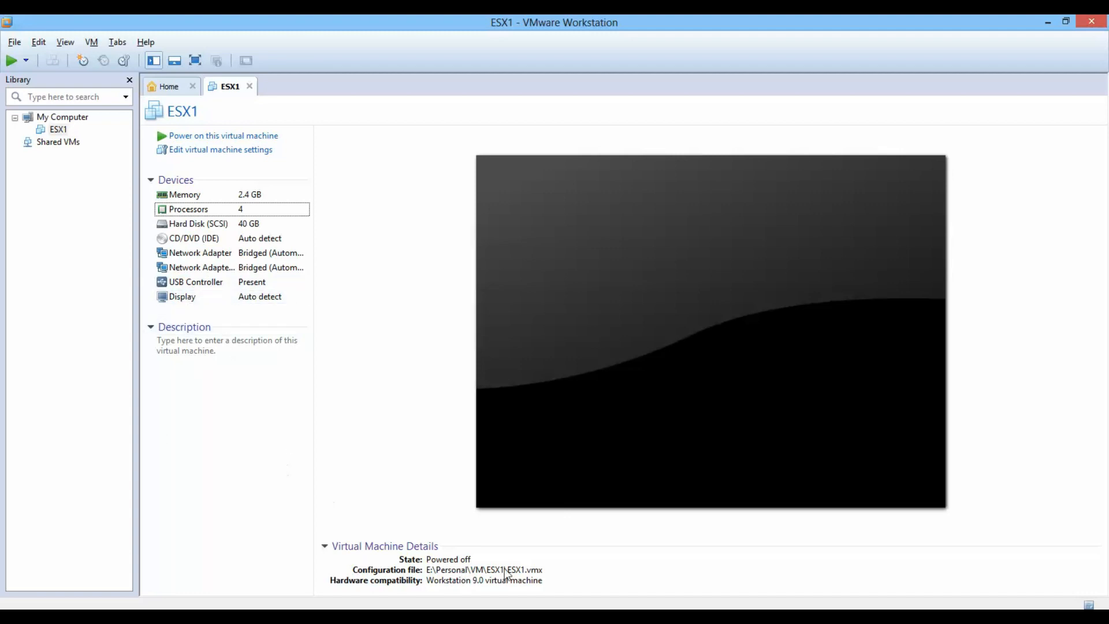
click(435, 570)
Step: Set the CD/DVD drive to use the VMware-VMvisor-Installer-4.1.0-260247 ISO image from E:\Personal\ISO's\VMware ESXi 4.1
click(221, 149)
click(367, 215)
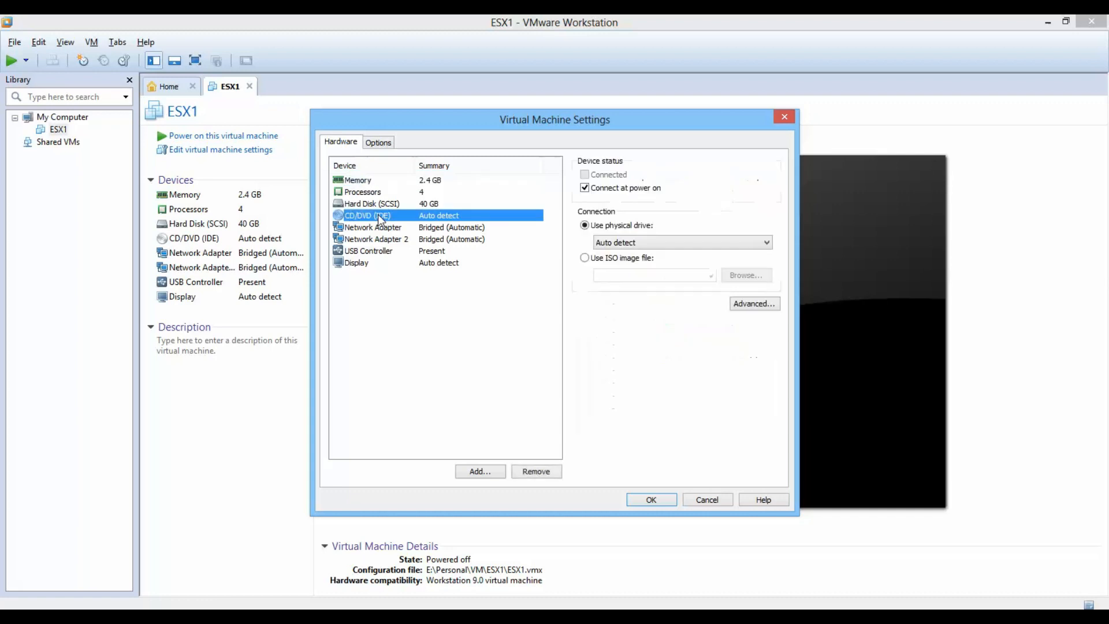
click(594, 260)
click(747, 275)
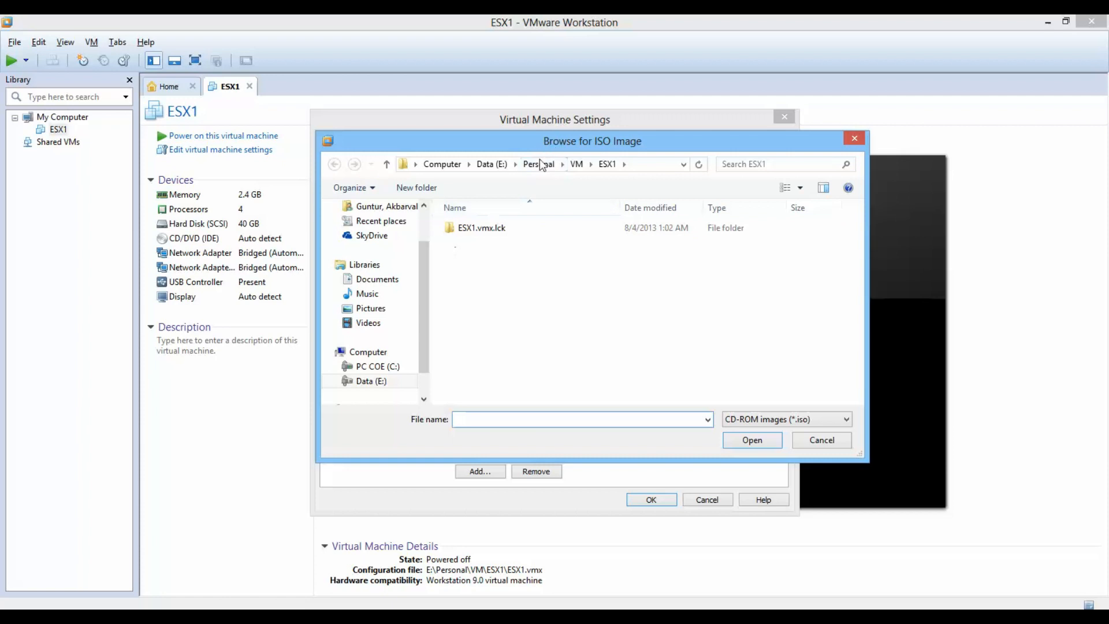
click(539, 164)
double_click(468, 227)
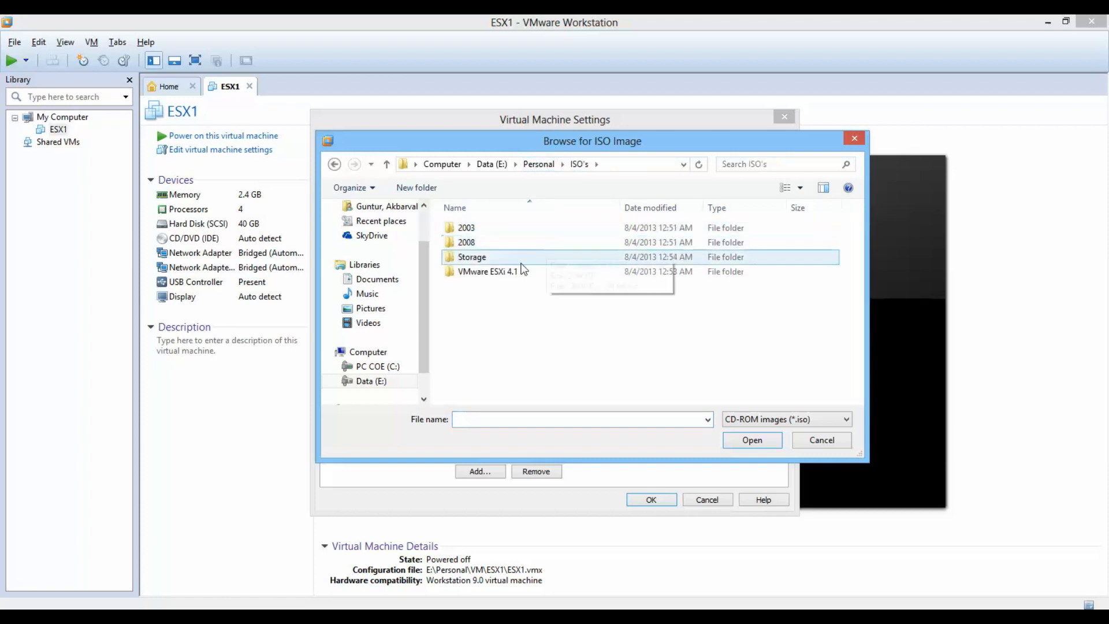
double_click(485, 271)
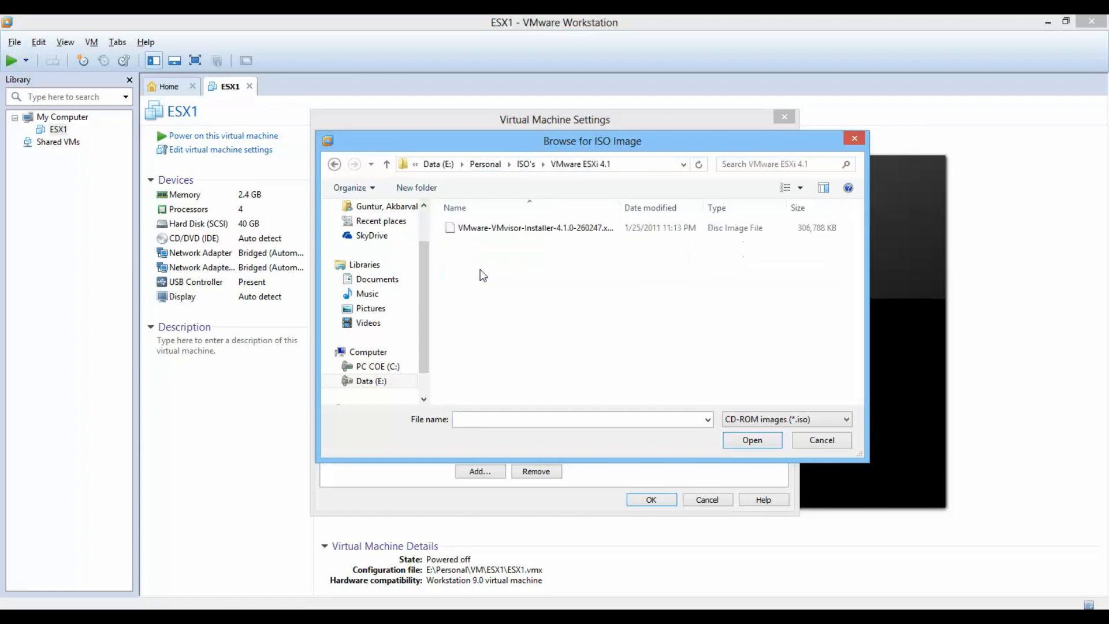
click(511, 231)
click(745, 440)
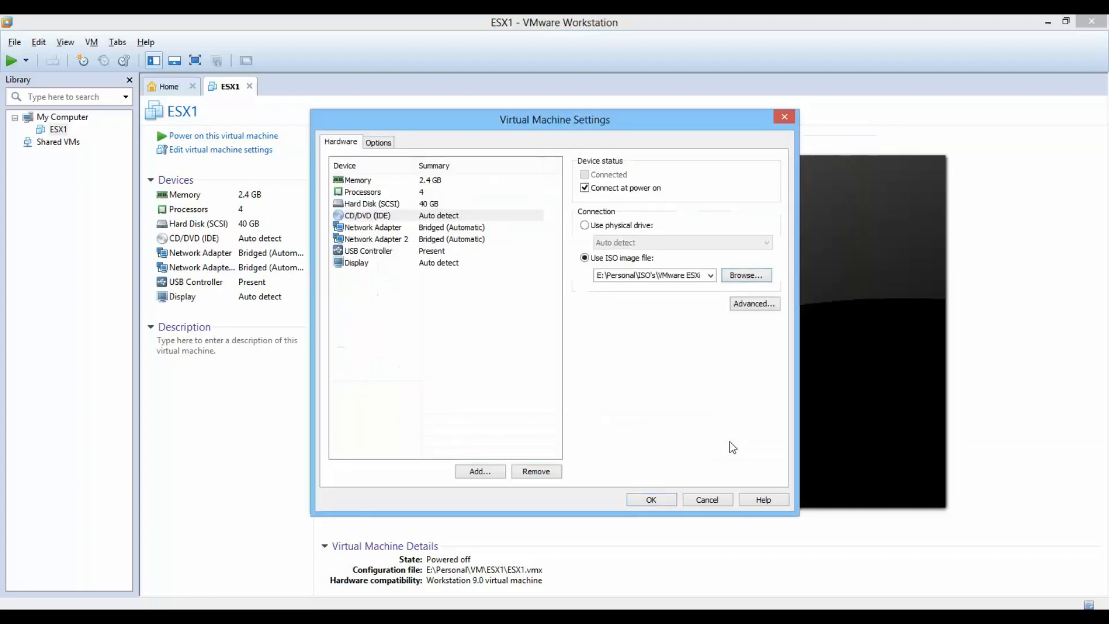
click(644, 499)
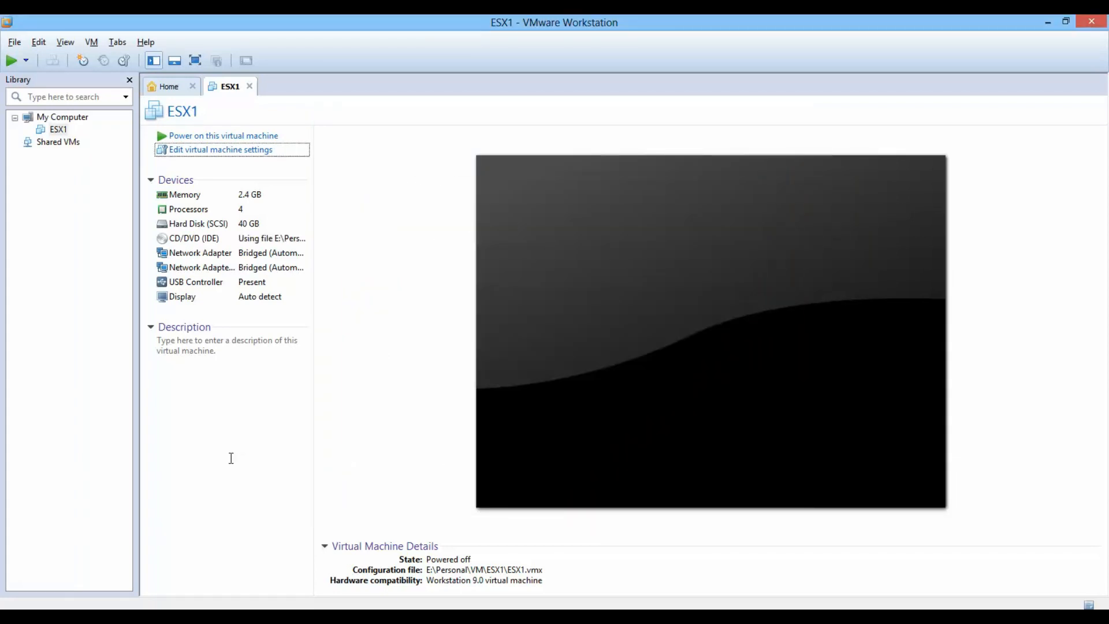
Step: Power on ESX1 and dismiss the startup notices, setting the removable devices hint not to show again
click(247, 138)
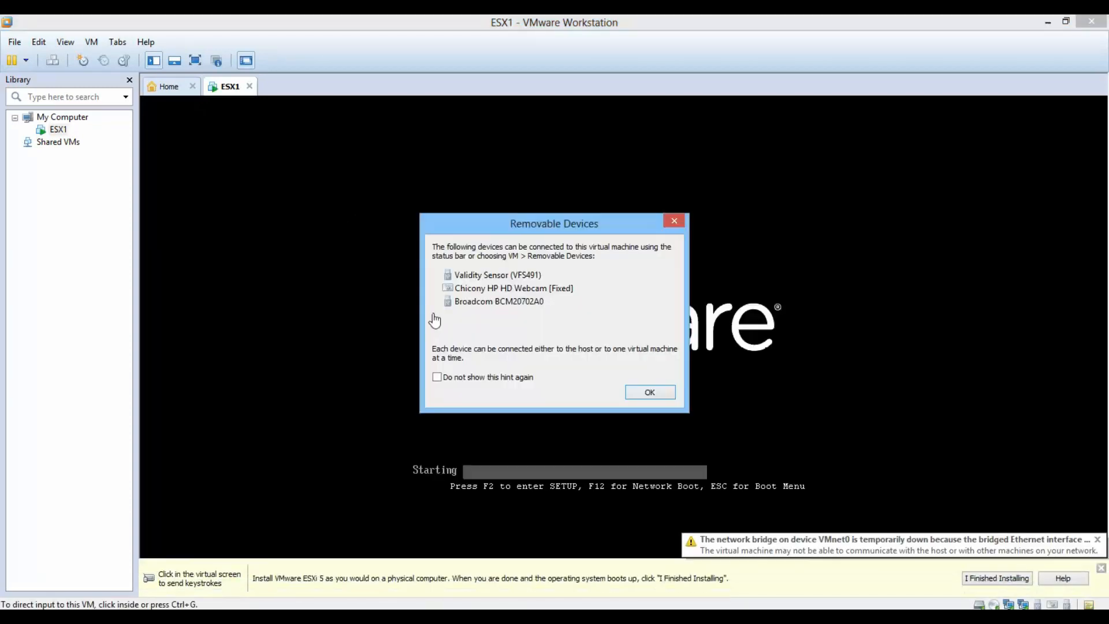
click(474, 378)
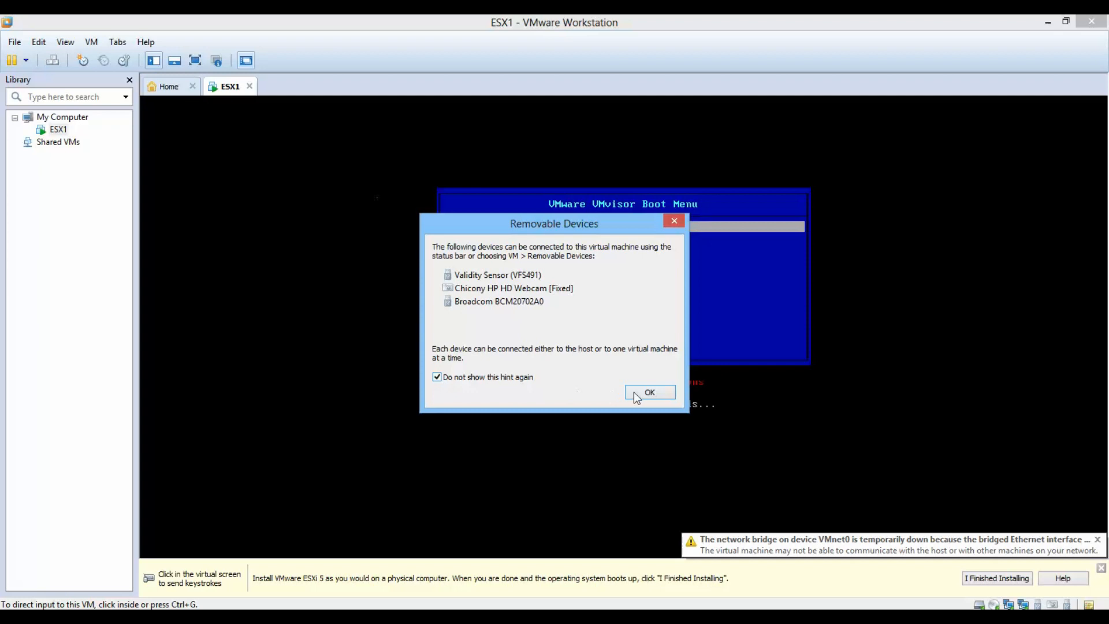
click(638, 393)
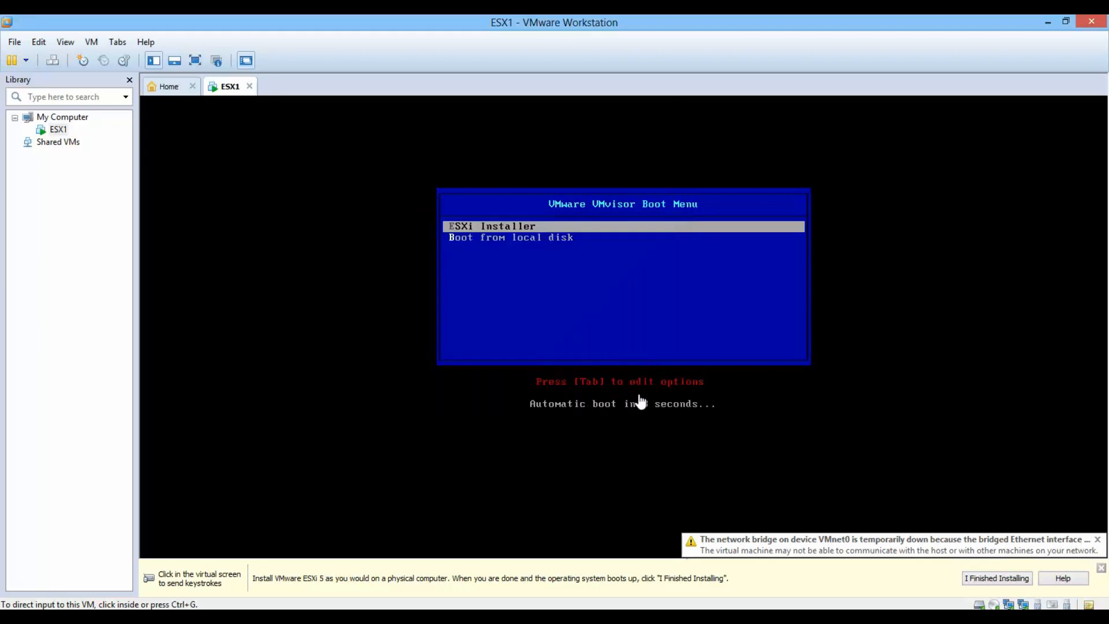
click(1097, 539)
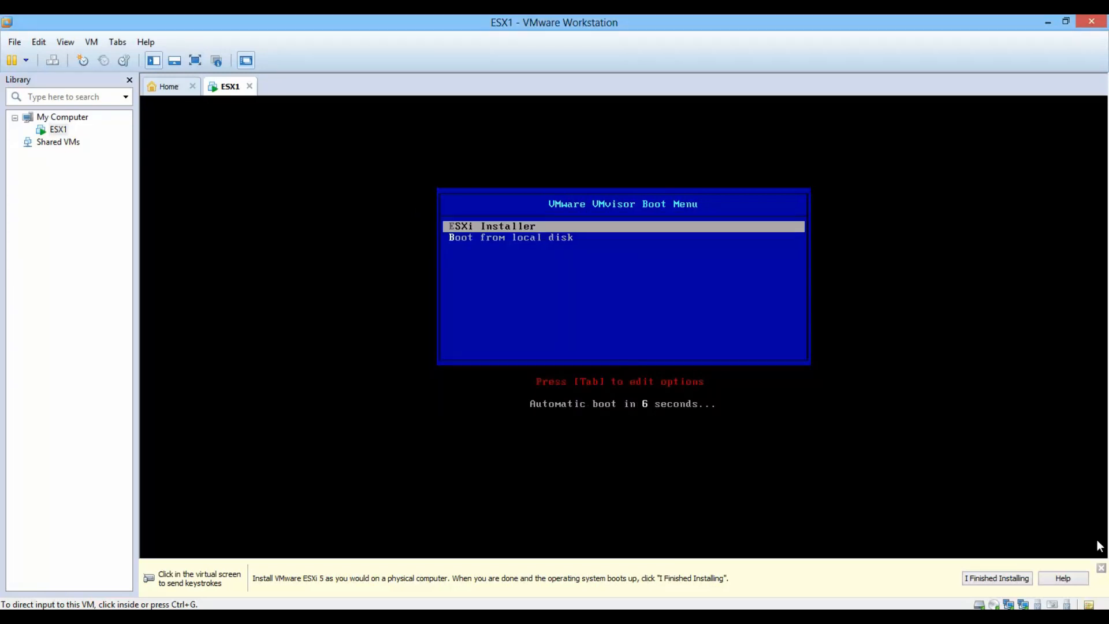
click(1102, 570)
Step: Boot the virtual machine into the ESXi Installer and choose to install ESXi 4.1.0
click(719, 400)
key(Return)
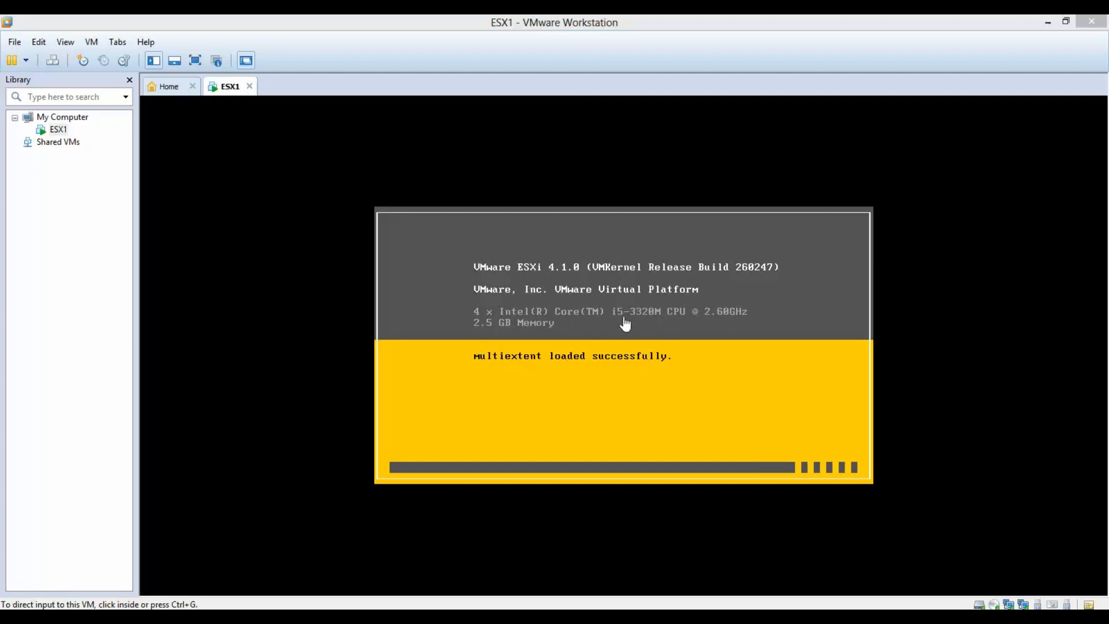
click(491, 340)
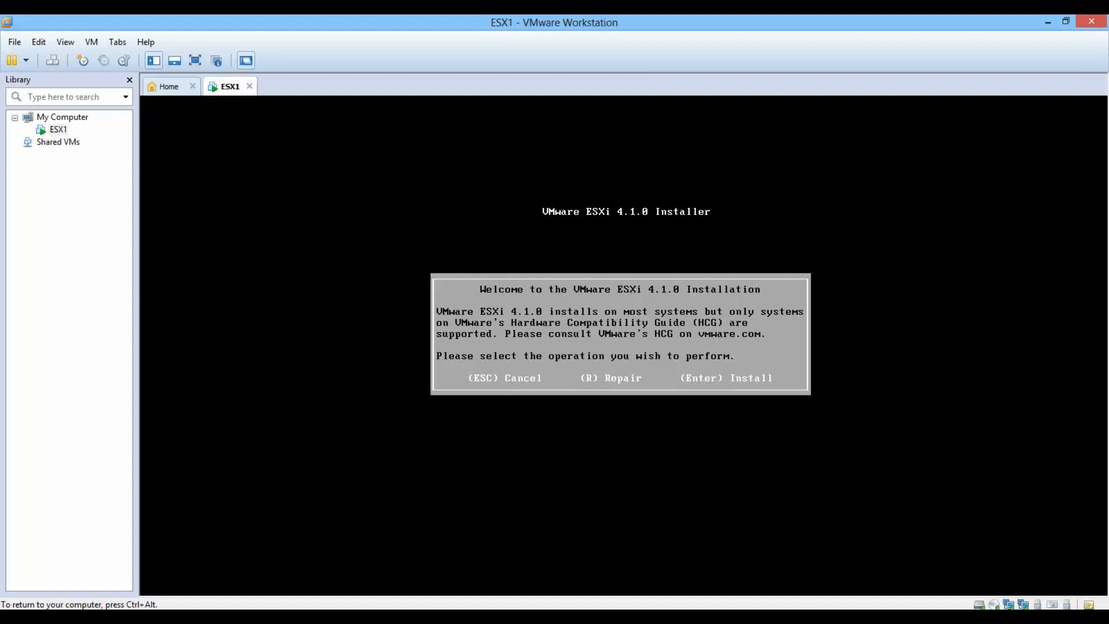
key(Return)
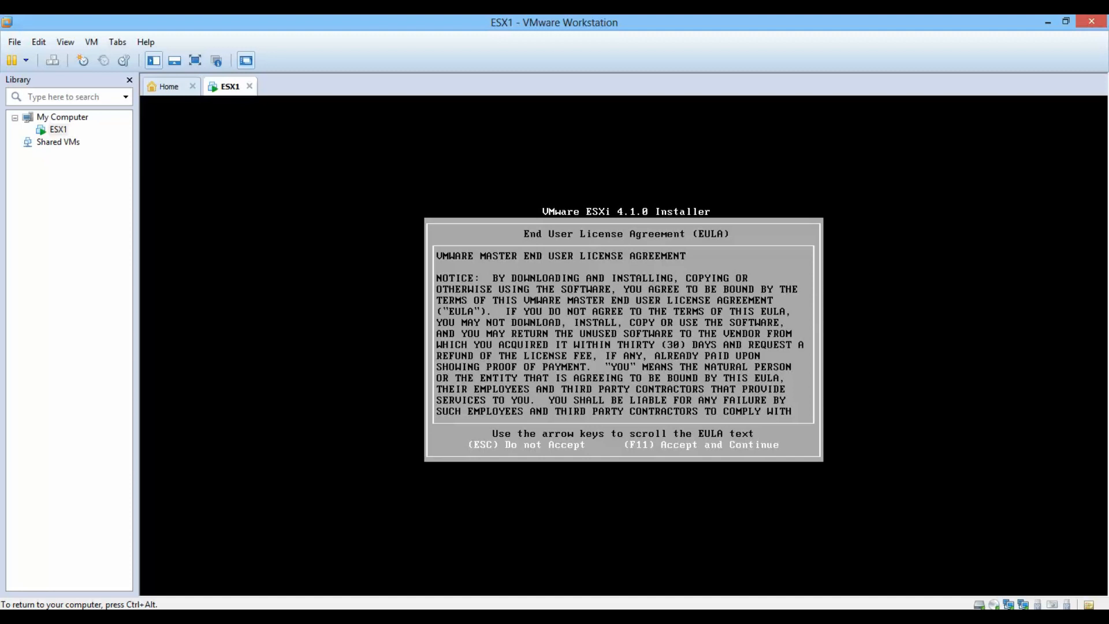
Step: Accept the end user license agreement and install ESXi 4.1.0 on the local 40 GB VMware virtual disk
key(F11)
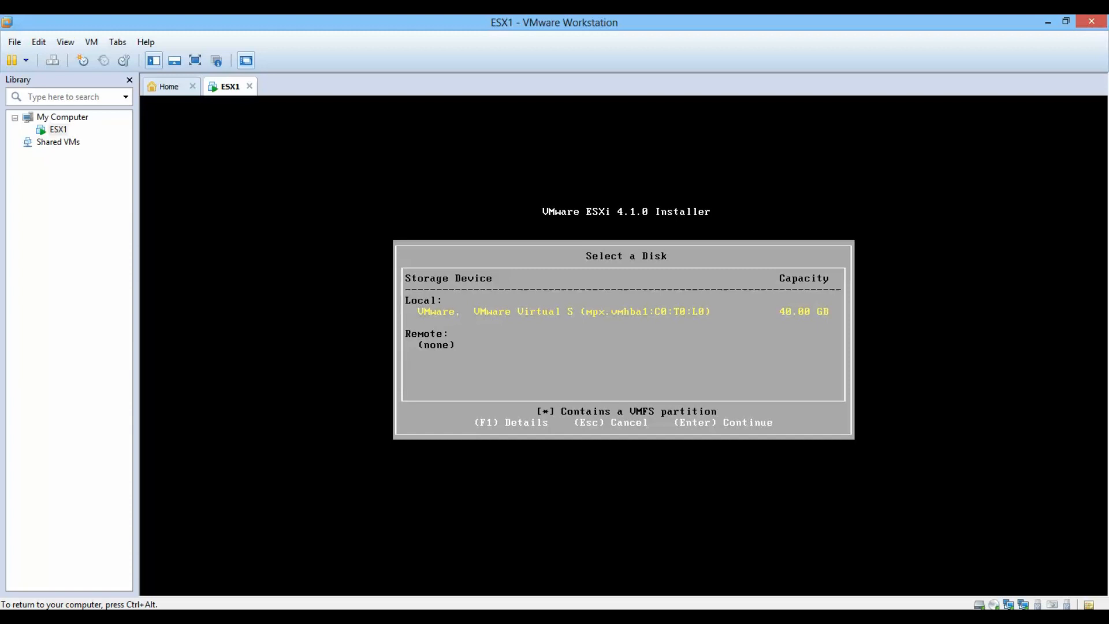
key(Return)
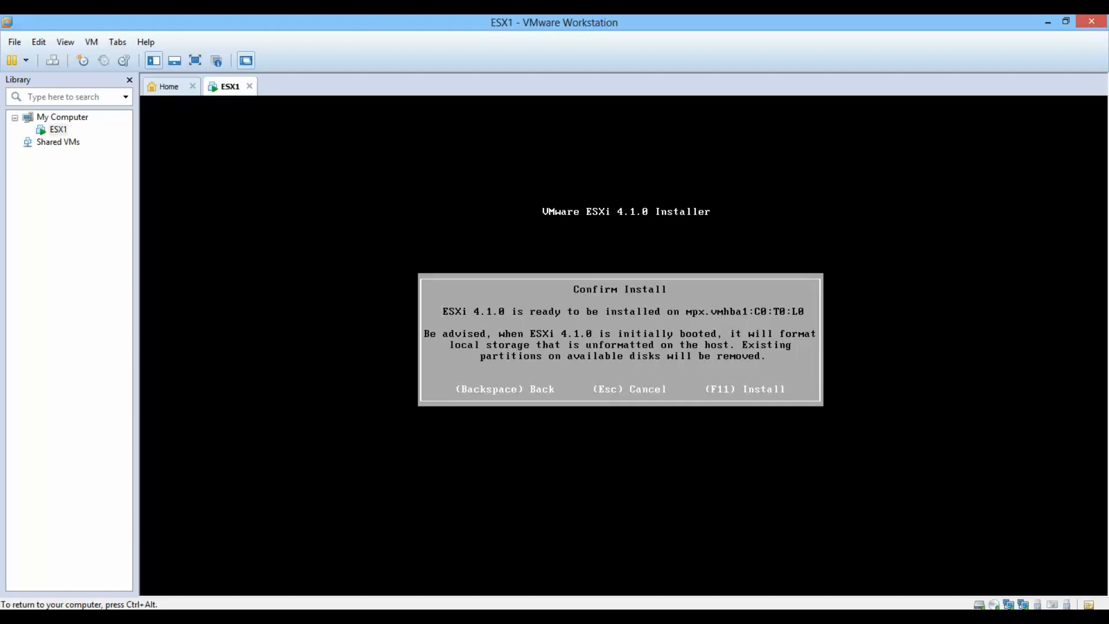
key(F11)
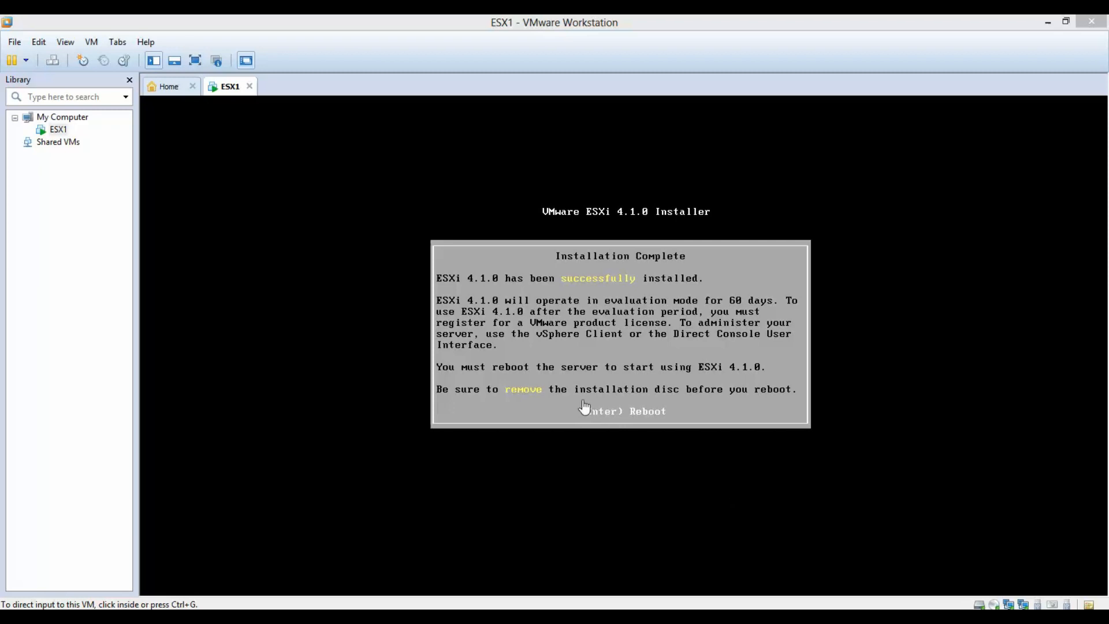
Step: Reboot the server from the installation complete screen and return input control to the host computer
click(546, 413)
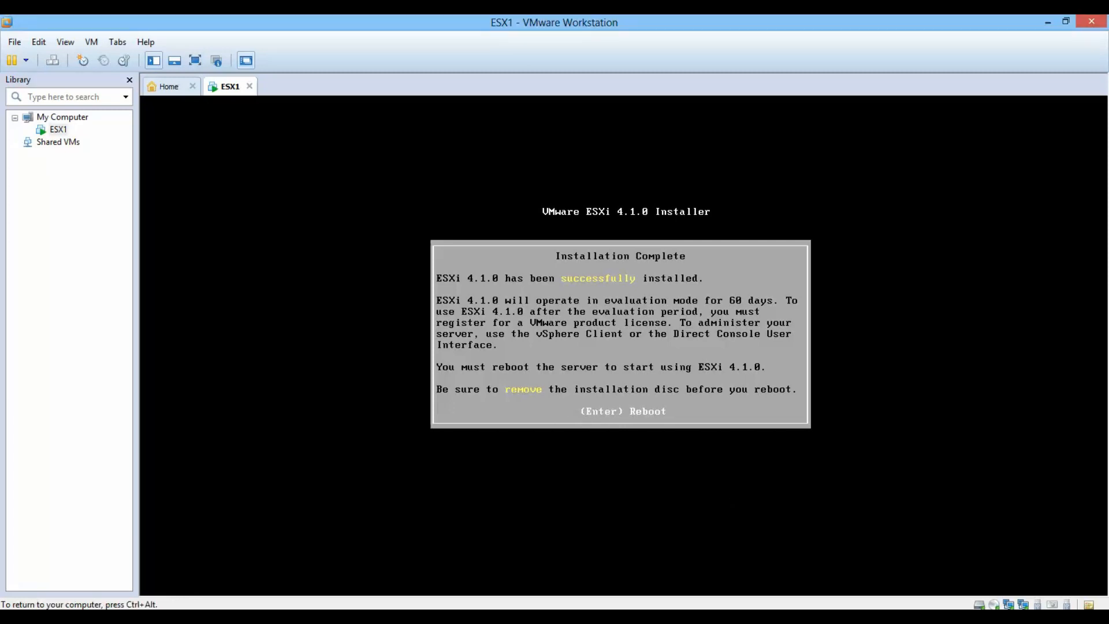
key(Return)
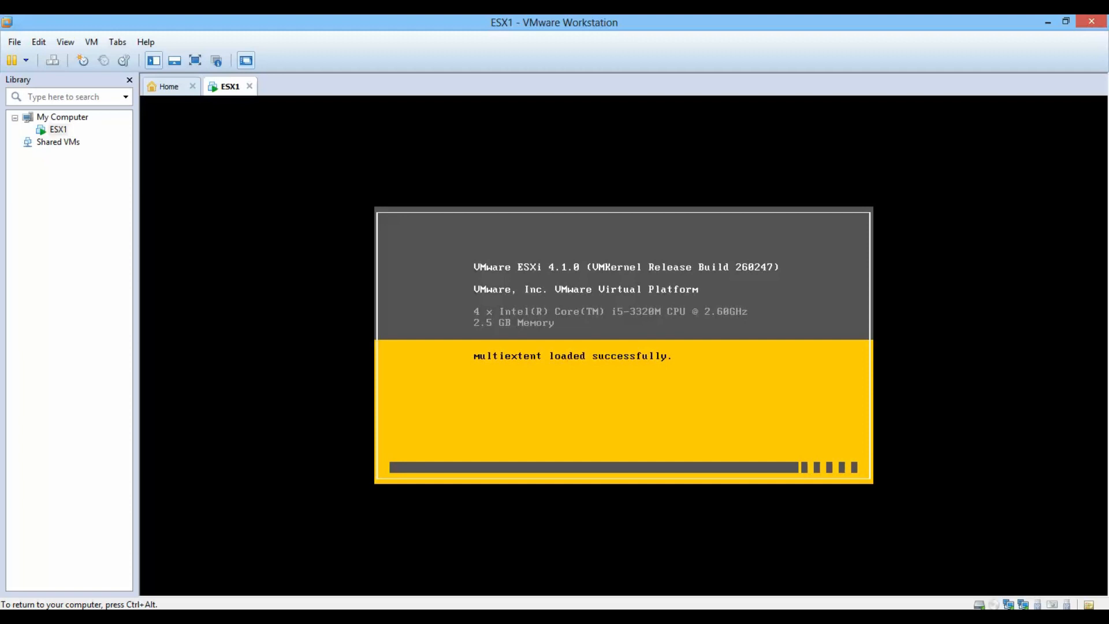
key(ctrl+alt)
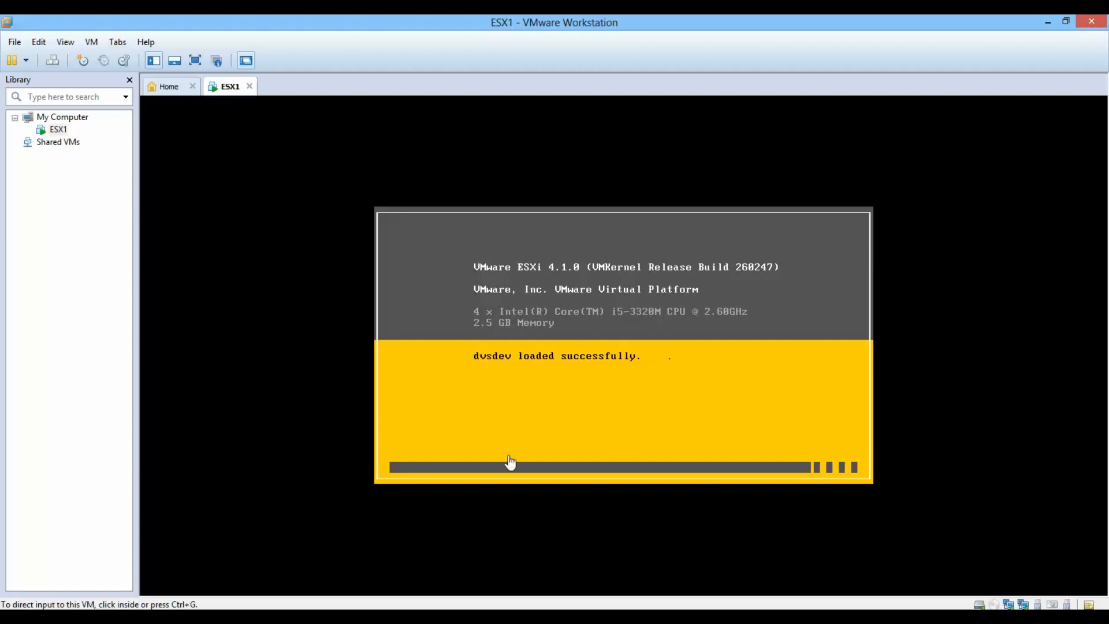